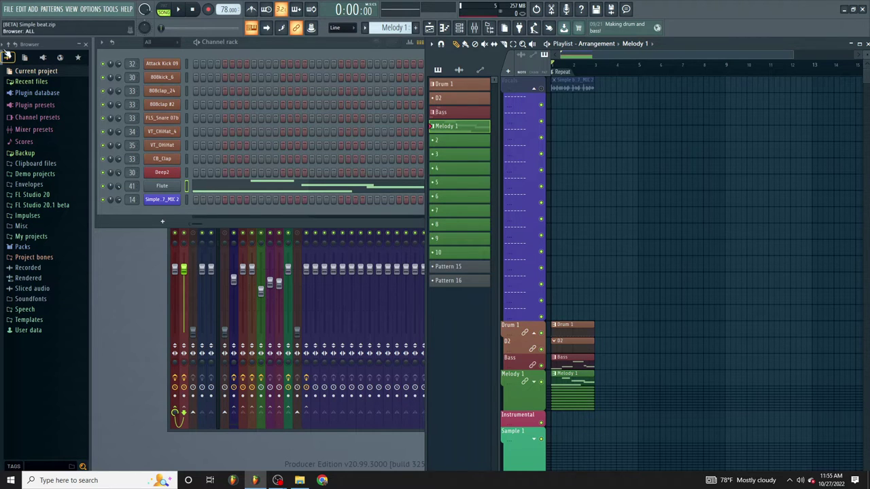
Export the beat as the zipped loop package Simple beat.zip in Dropbox, replacing the old copy
click(10, 11)
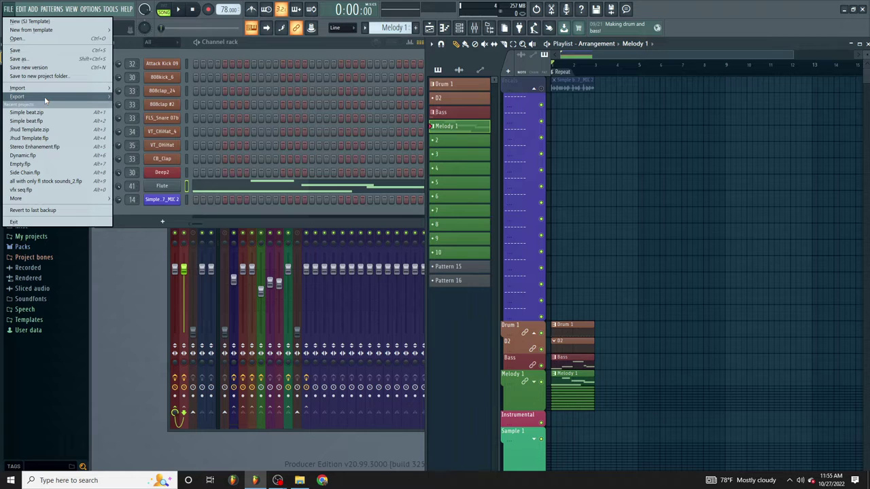
mouse_move(49, 101)
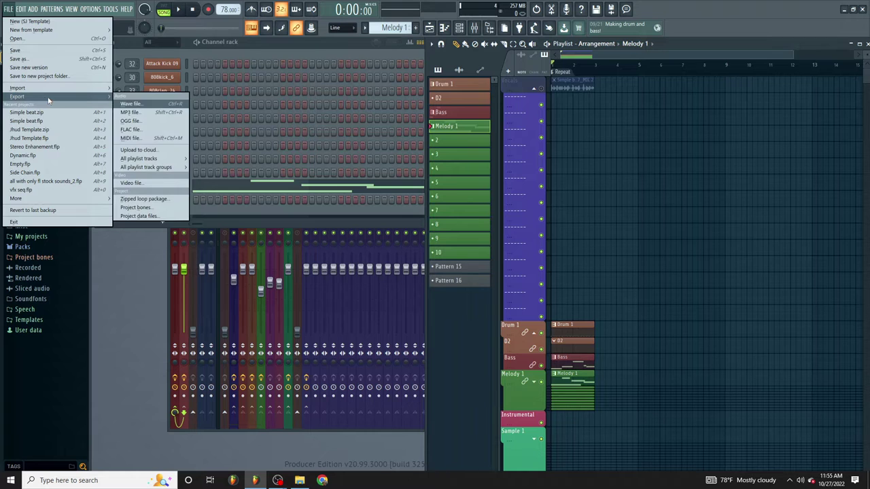
click(159, 200)
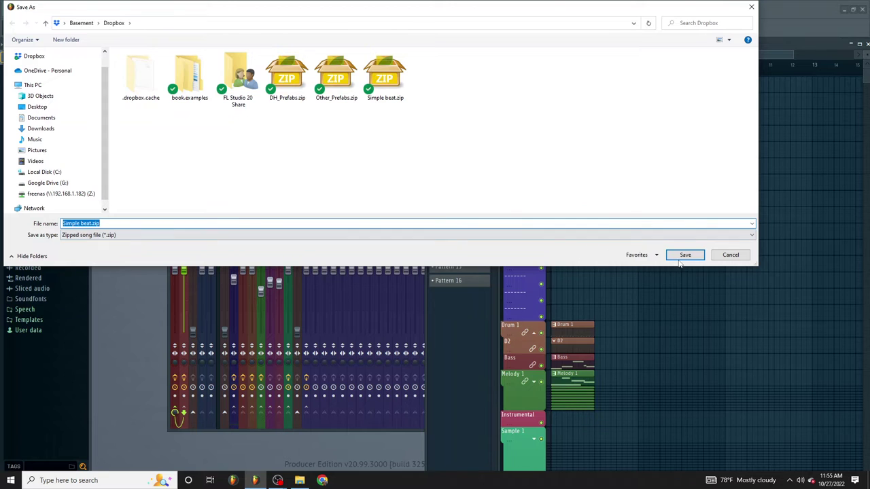
click(684, 256)
click(462, 239)
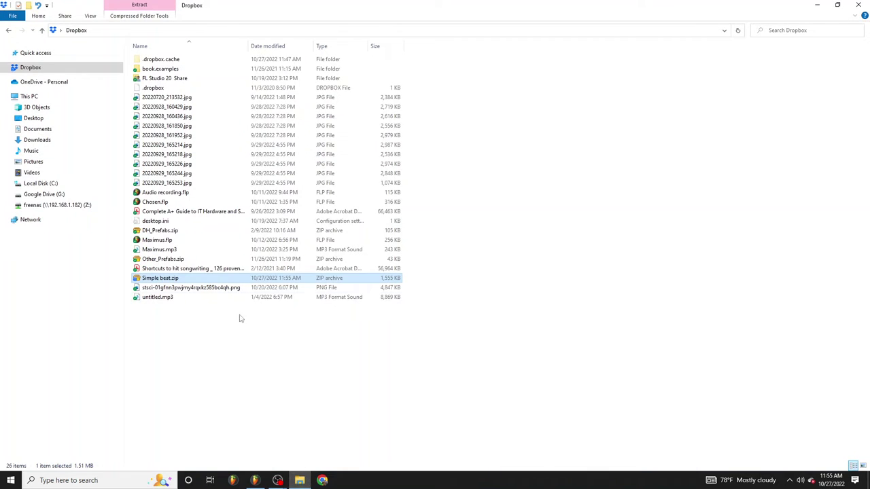
double_click(159, 279)
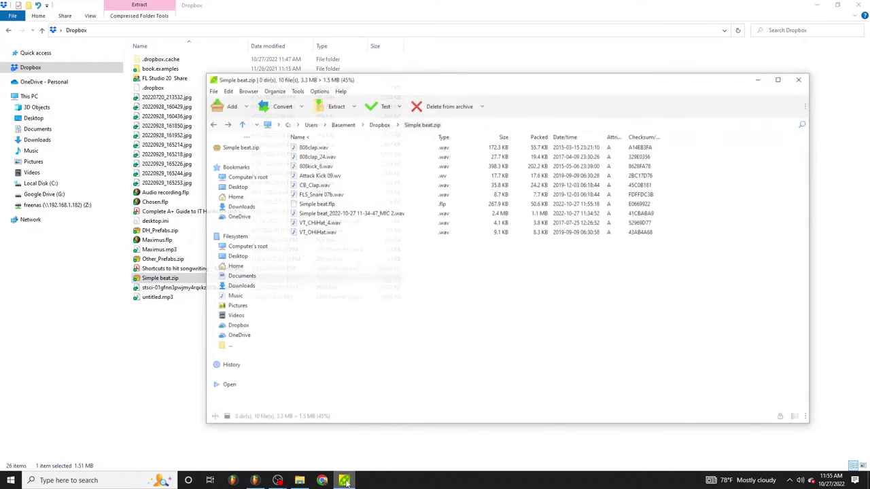
click(344, 480)
click(345, 481)
click(321, 167)
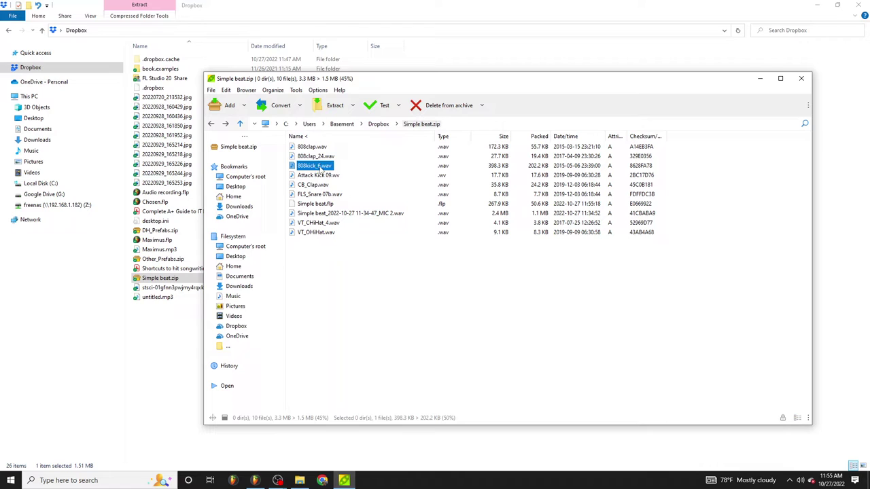
click(324, 214)
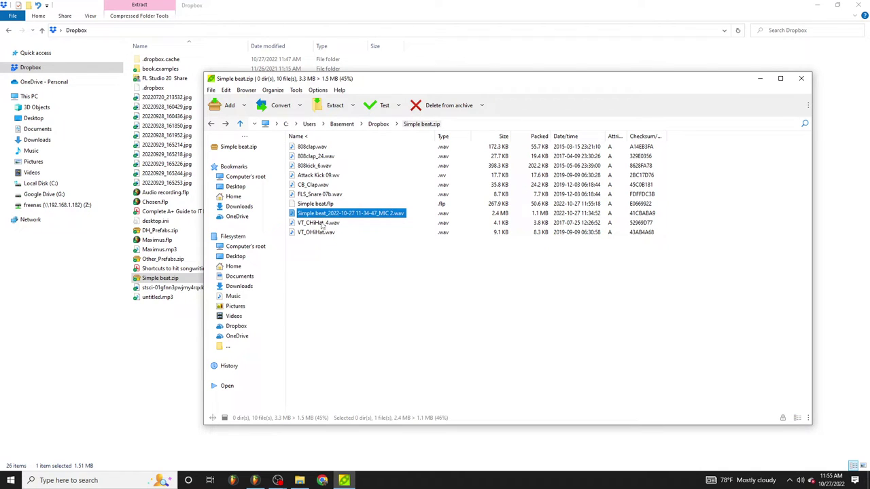
click(317, 186)
click(315, 196)
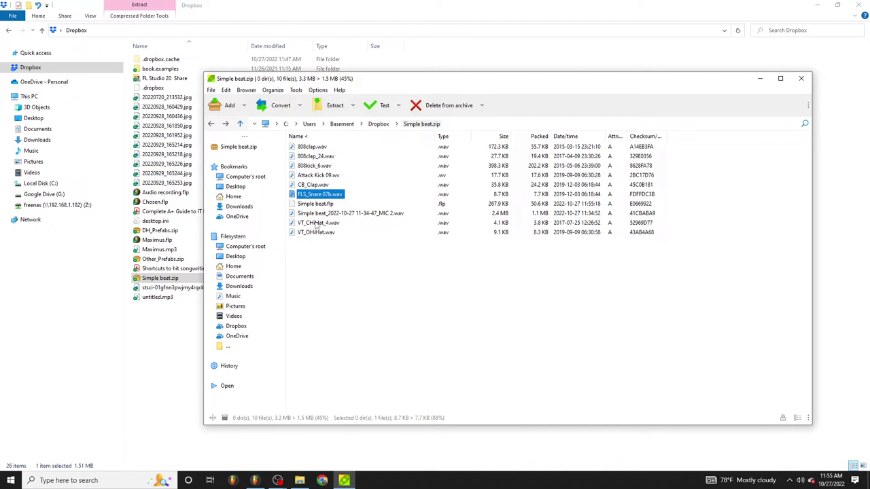
click(312, 204)
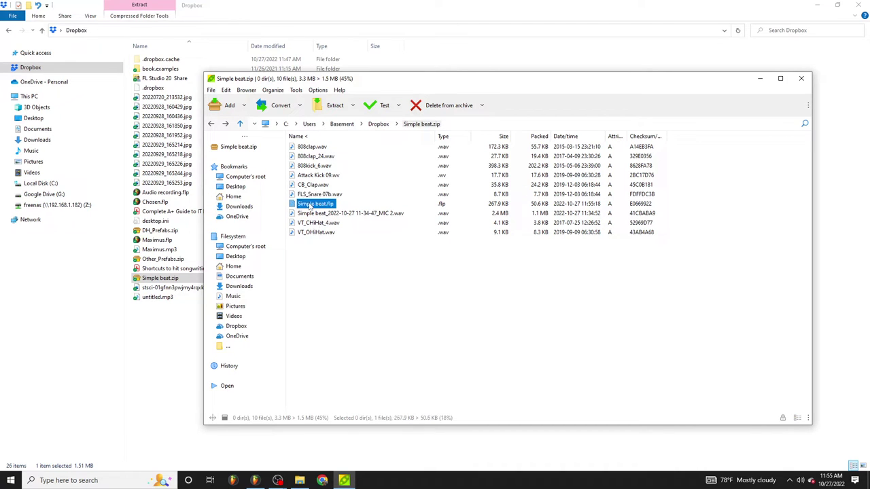
click(802, 78)
Switch back to FL Studio and open Simple beat.zip from the Dropbox folder
click(256, 480)
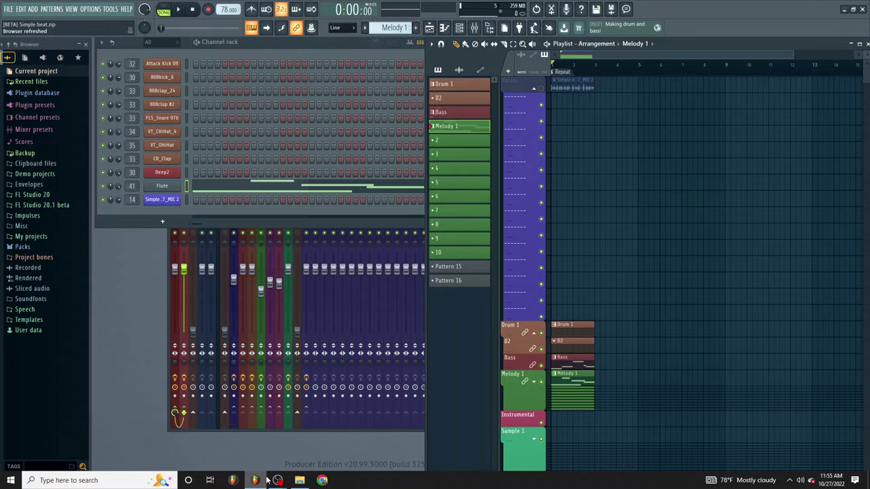
click(8, 8)
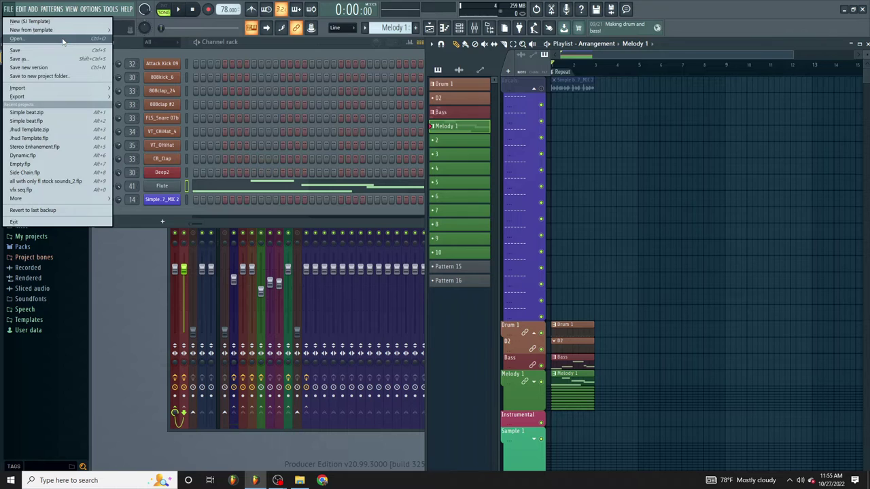
click(16, 38)
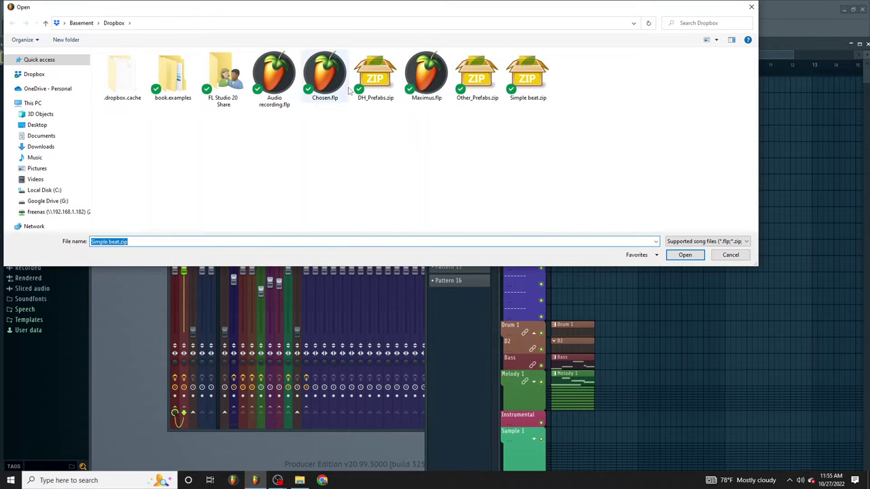
double_click(525, 78)
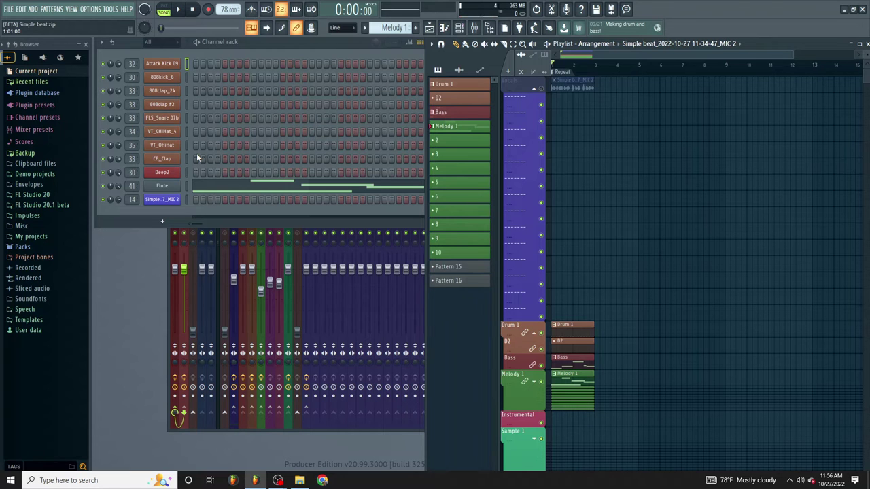
Inspect the Flute and Attack Kick 09 piano rolls, then unmute the Vocals playlist track
click(231, 185)
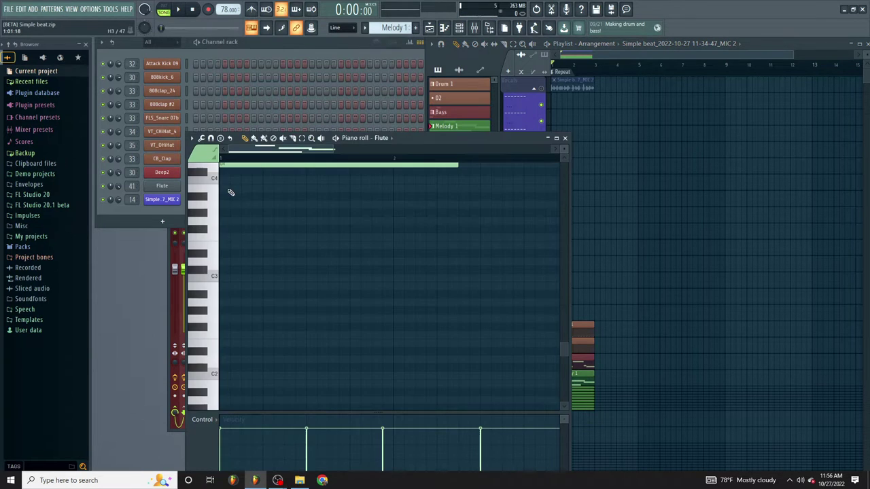
scroll(250, 203, up, 1)
click(564, 138)
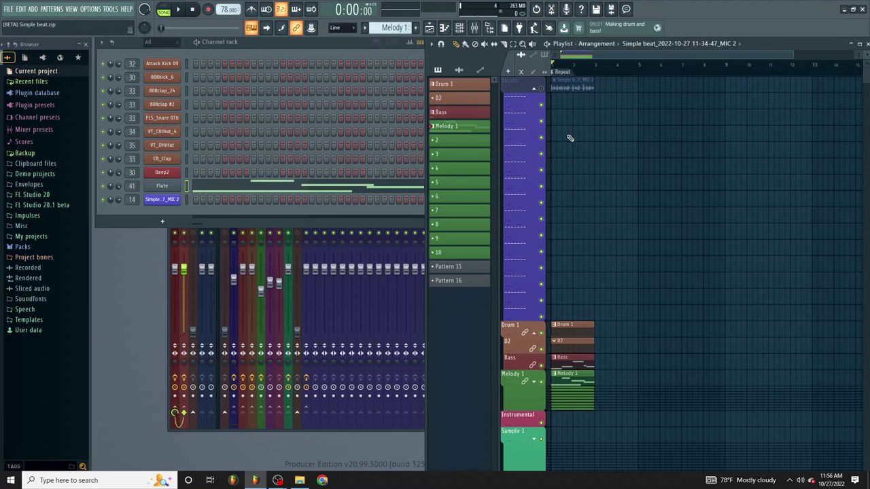
double_click(573, 333)
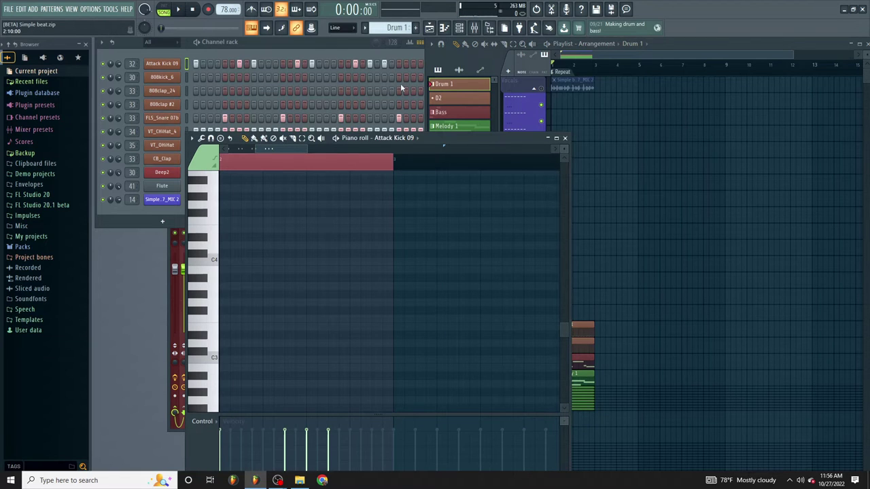
click(565, 138)
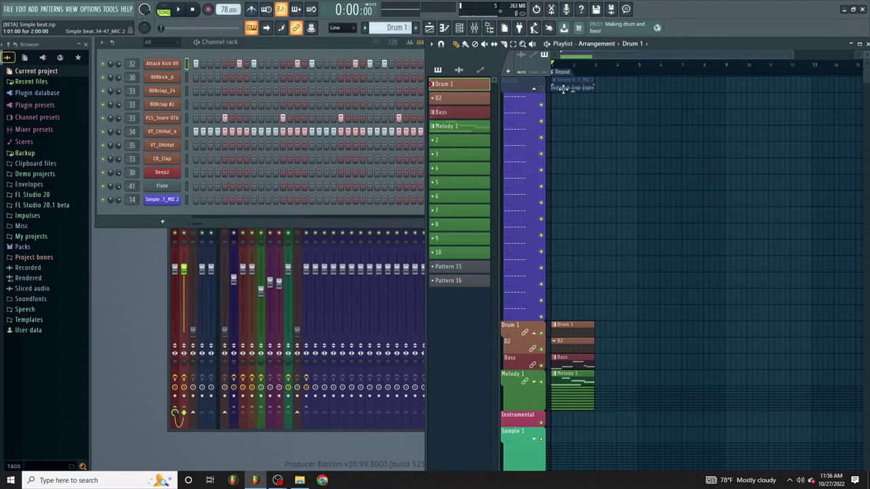
click(542, 89)
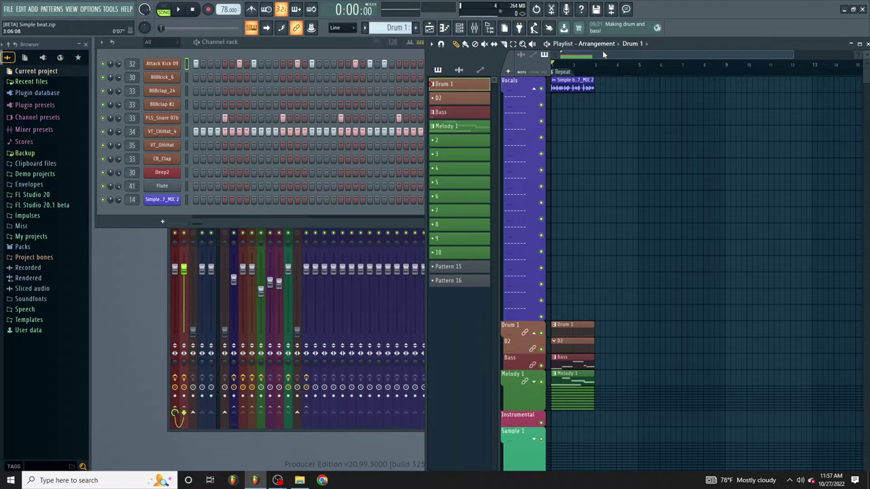
Review the Flute notes and Sytrus synth, then choose Render as audio clip for Melody 1
double_click(573, 376)
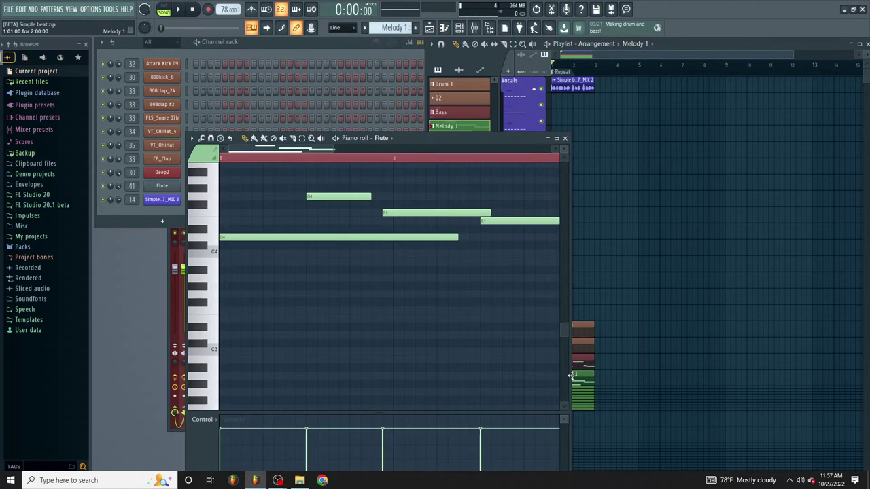
click(564, 138)
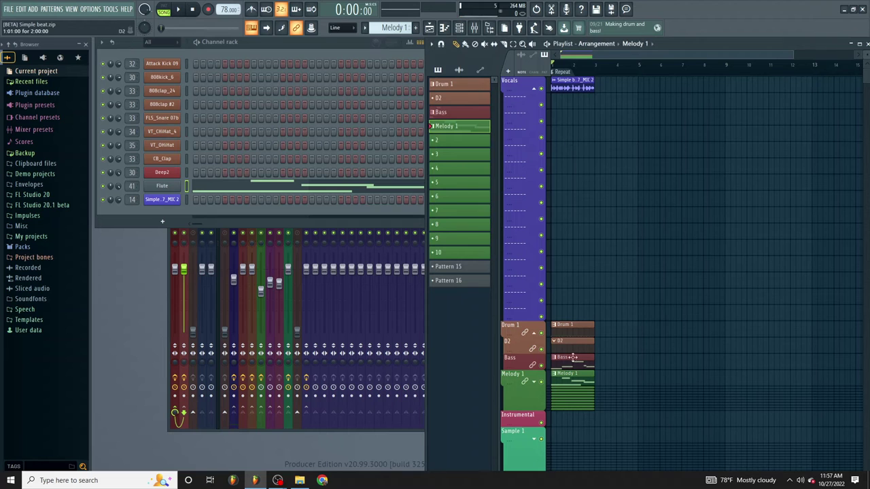
click(169, 192)
click(474, 124)
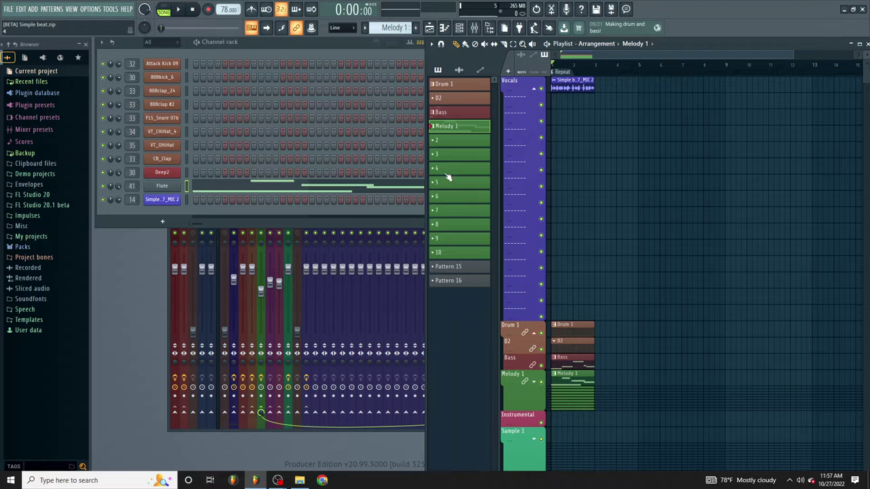
right_click(437, 135)
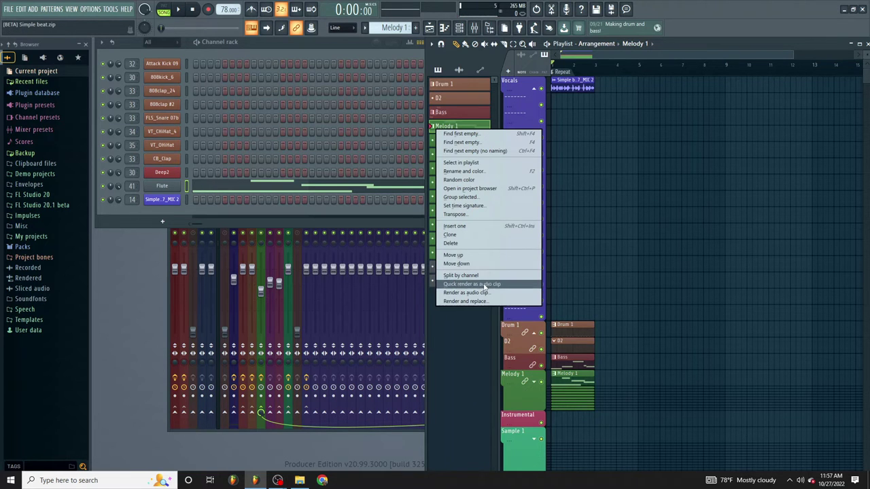
click(482, 293)
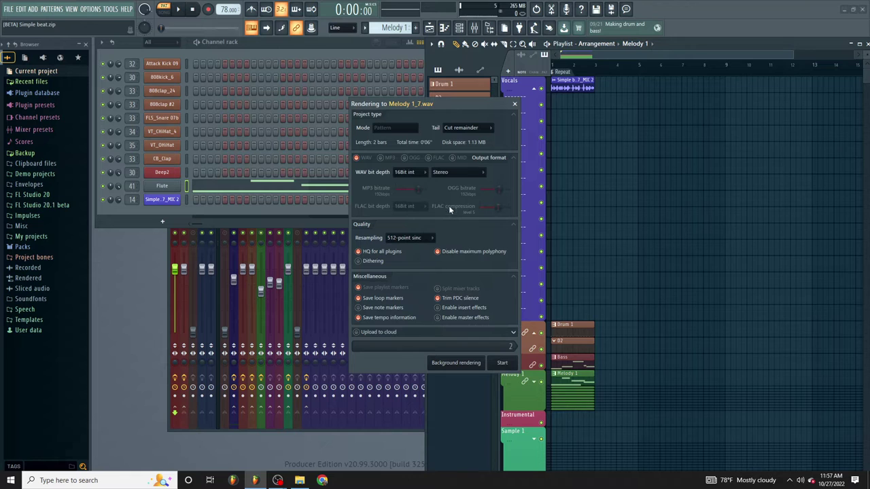
Reposition the Rendering dialog, check the Tail setting, and start rendering Melody 1 to WAV
drag(426, 107, 347, 83)
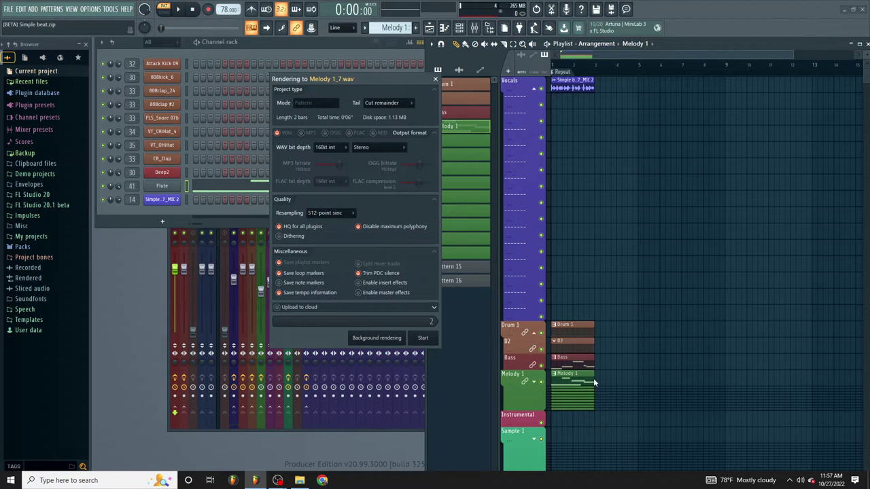
click(382, 103)
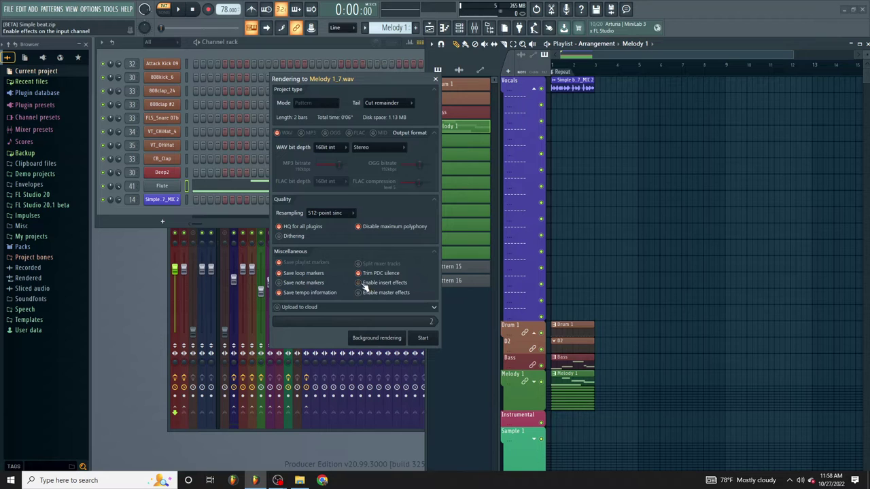
click(426, 338)
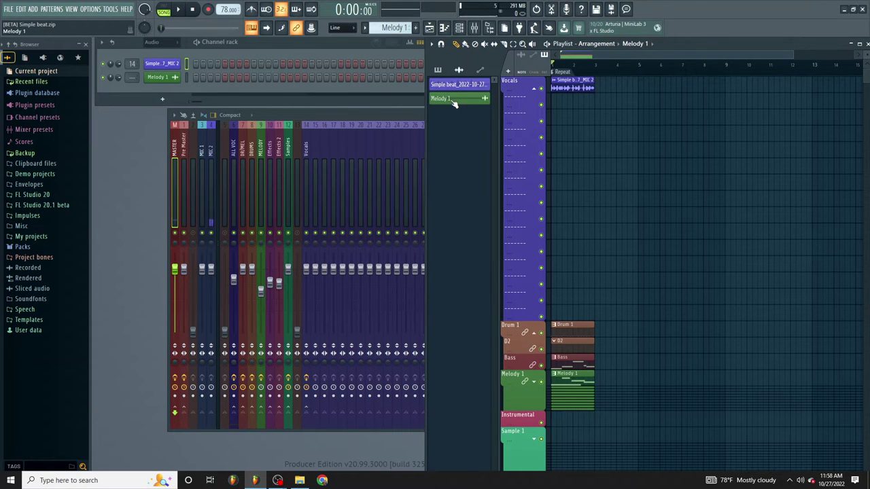
Place a Melody 1 clip after the original and review the Flute notes and synth
drag(455, 101, 578, 371)
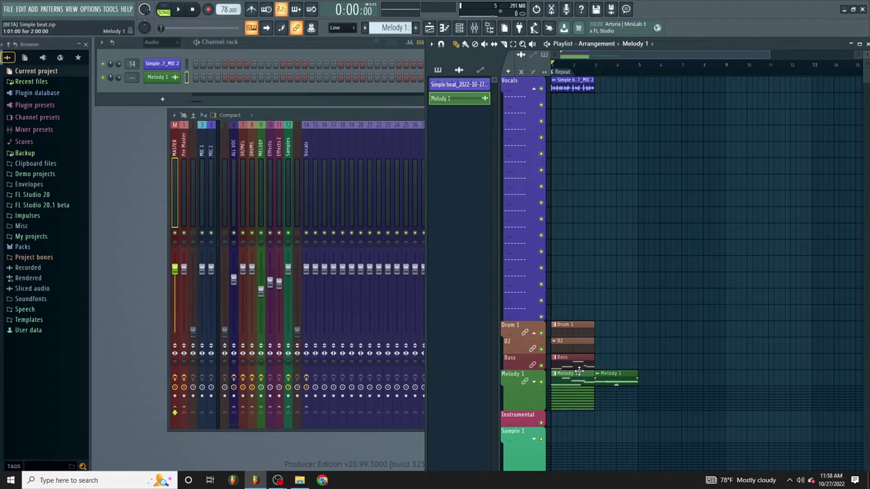
double_click(578, 372)
click(564, 138)
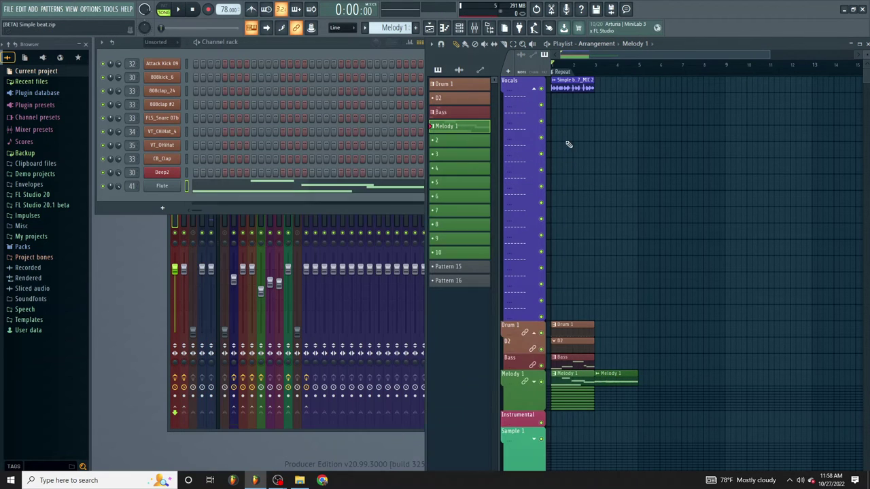
double_click(609, 373)
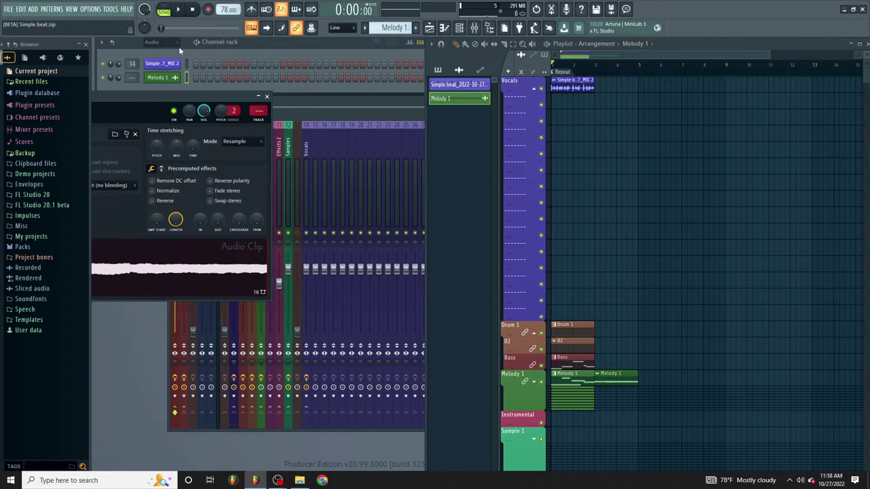
click(152, 41)
click(156, 53)
click(163, 194)
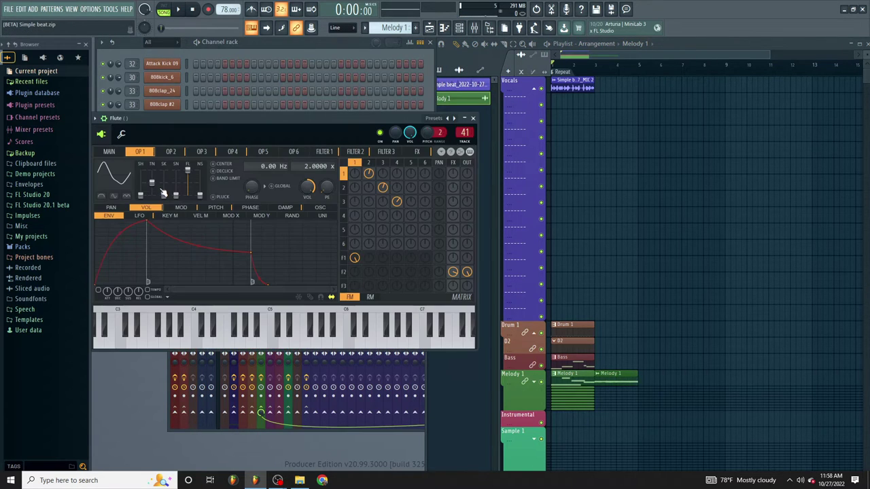
click(473, 118)
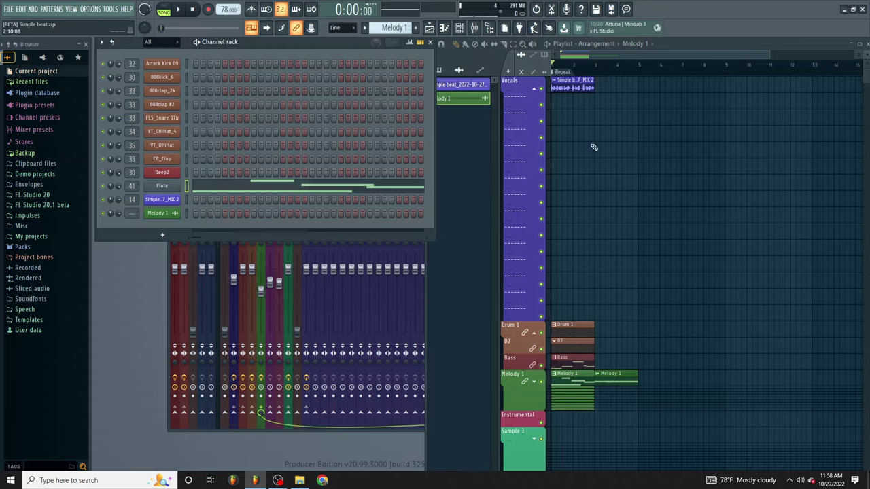
Route the rendered Melody 1 audio channel to mixer insert 41
click(162, 199)
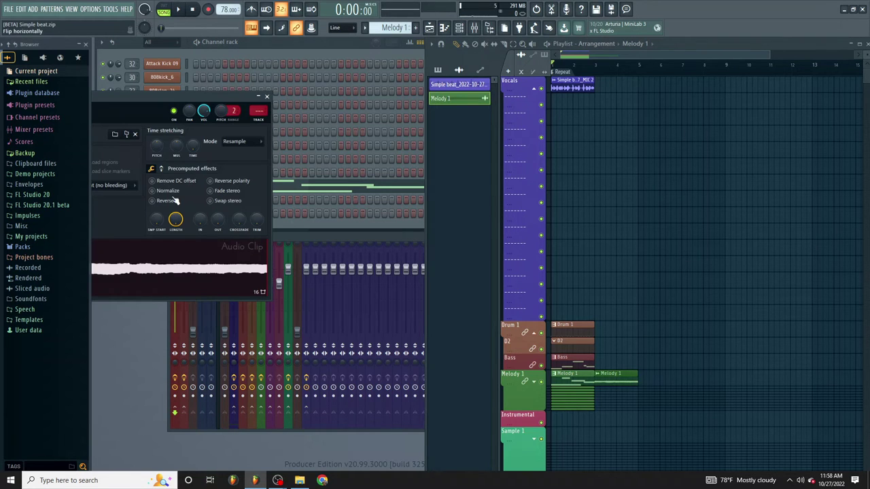
drag(209, 101, 284, 208)
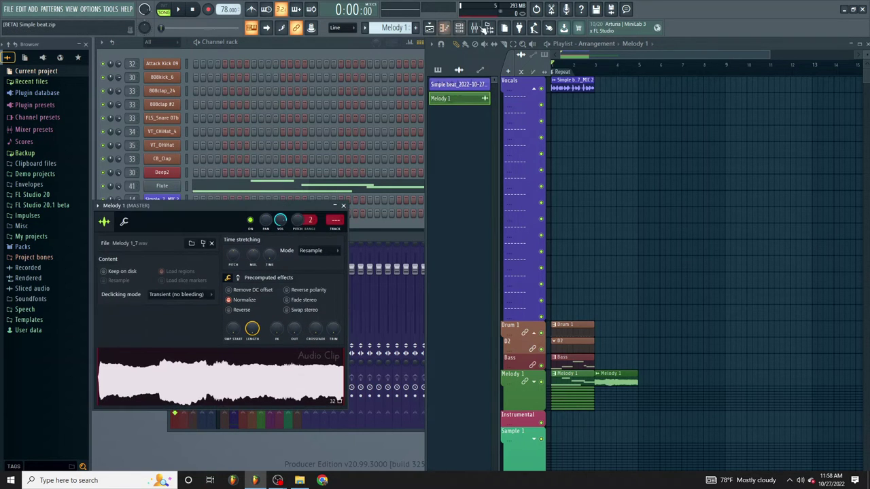
click(474, 28)
drag(295, 129, 308, 283)
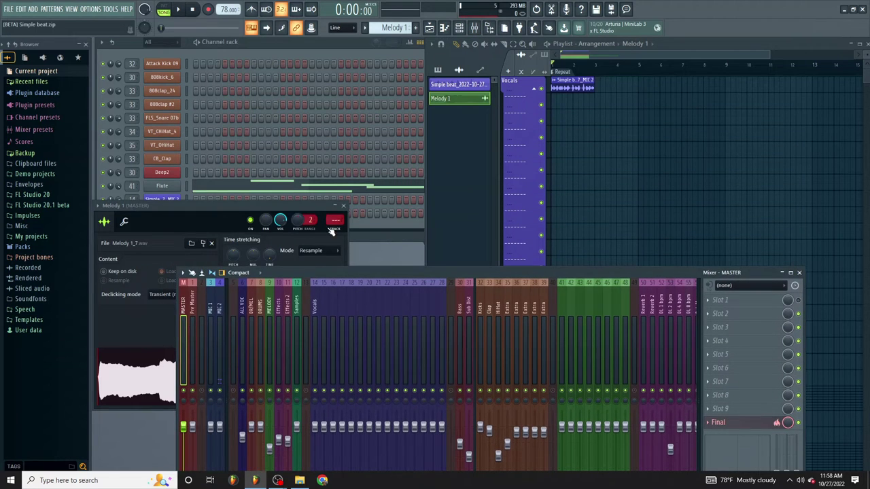
drag(335, 219, 335, 178)
Confirm the Flute also uses insert 41, then mute the Vocals playlist track
click(174, 189)
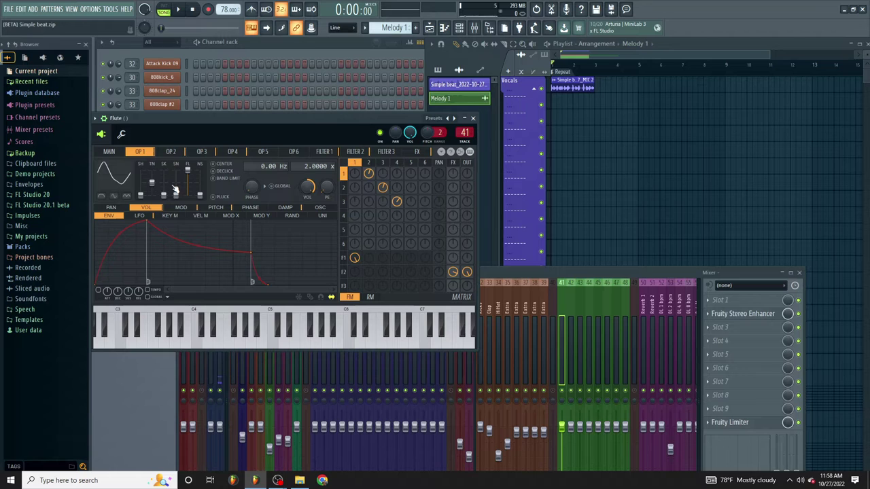
click(476, 117)
click(597, 54)
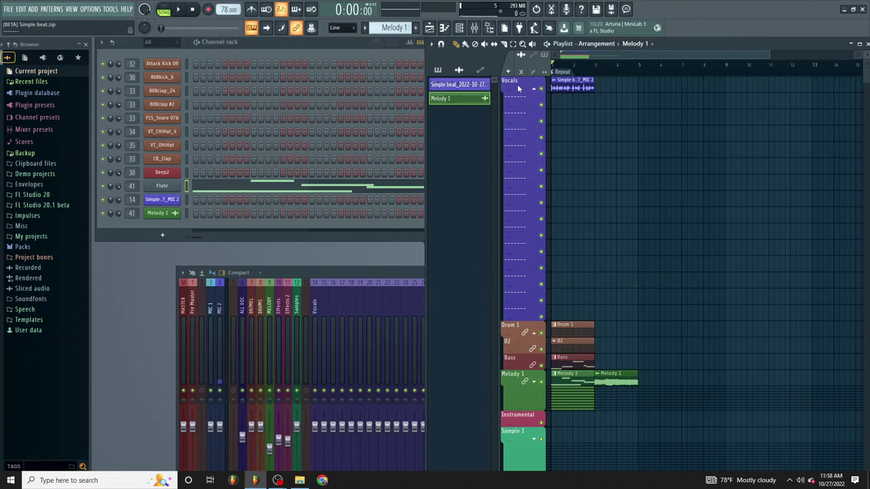
click(541, 88)
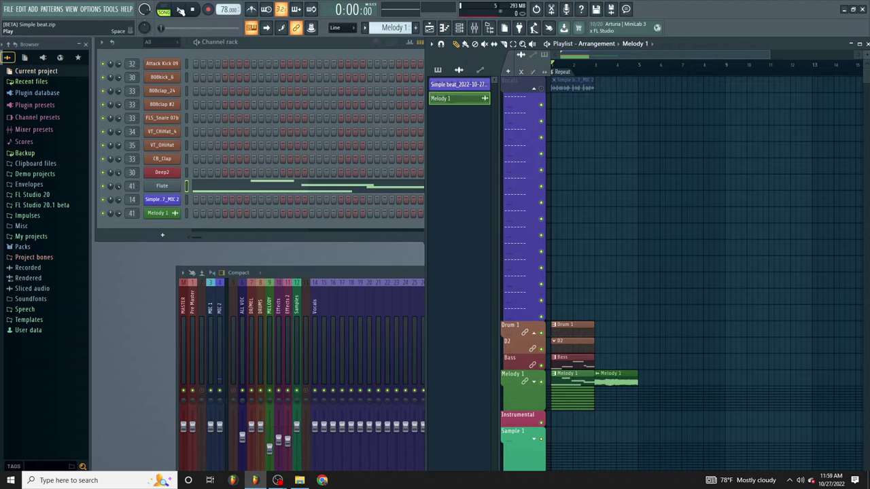
Play the beat through once, then check the Flute notes in the Melody 1 piano roll
click(181, 10)
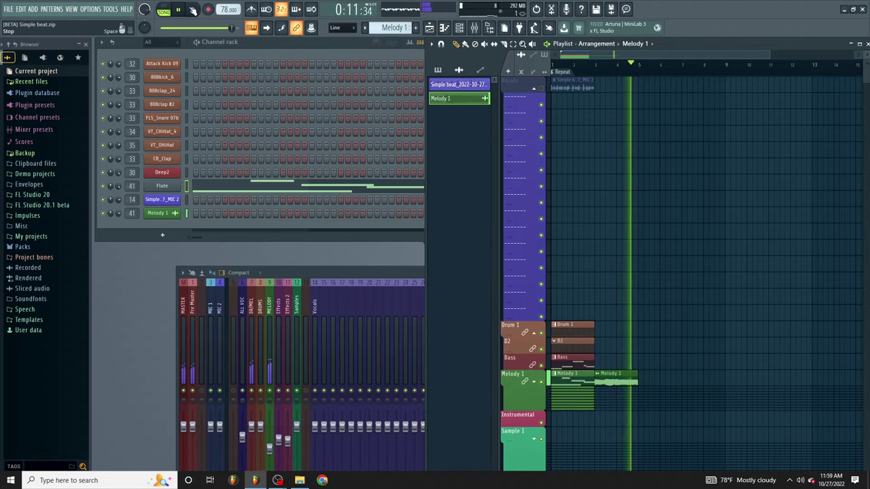
click(194, 12)
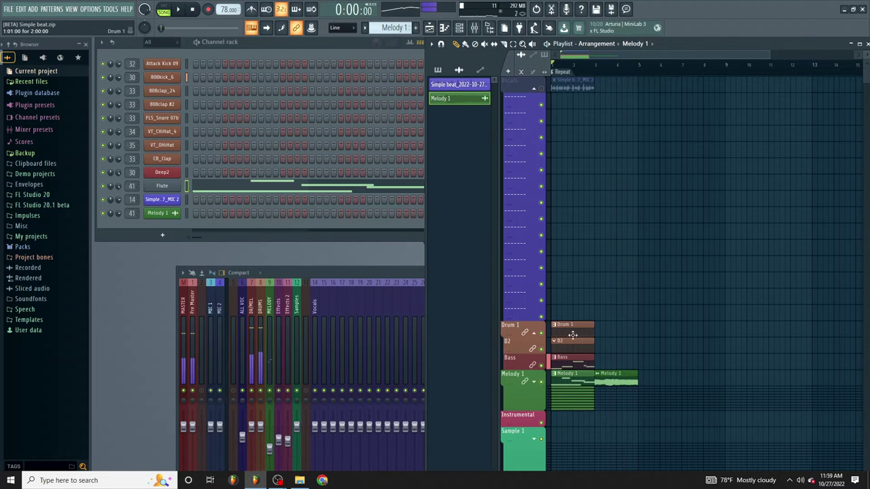
double_click(581, 376)
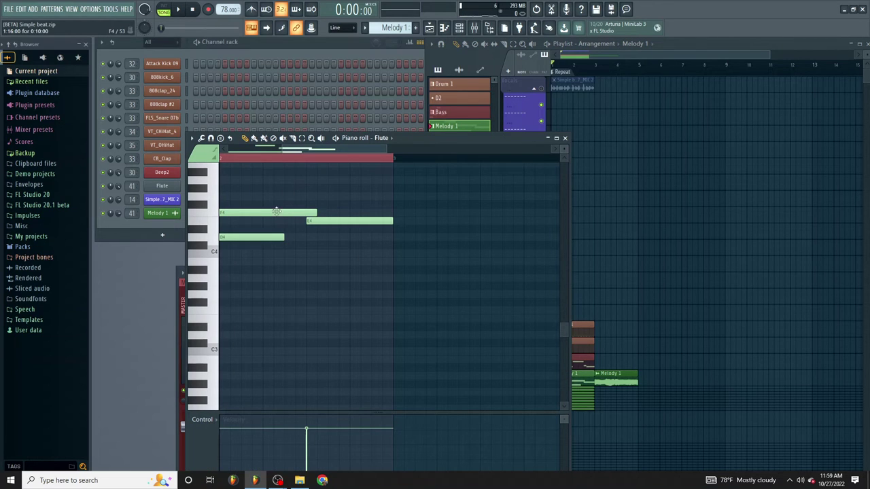
click(564, 138)
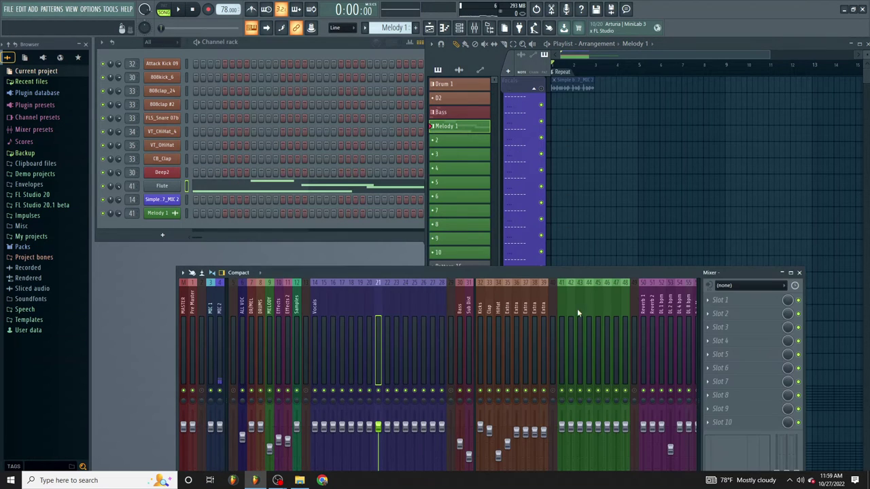
Check insert 41's Stereo Enhancer, then render Melody 1 again as Melody 1_8.wav
click(743, 313)
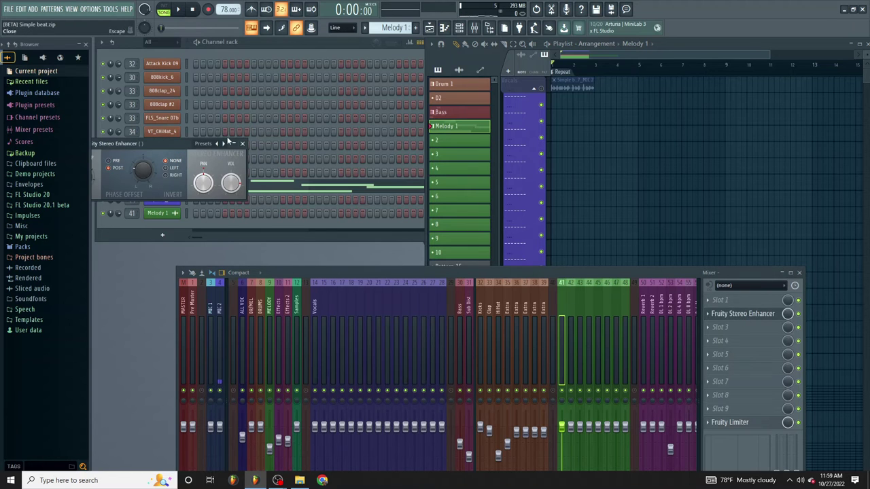
click(242, 144)
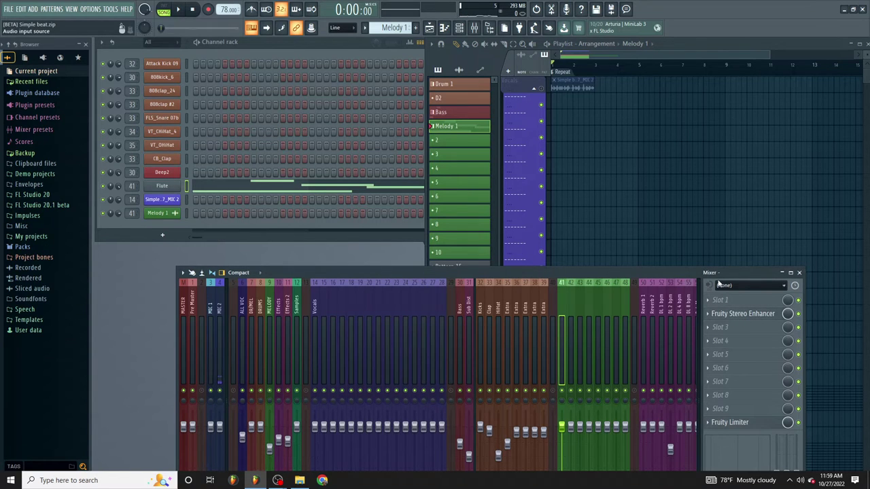
right_click(435, 129)
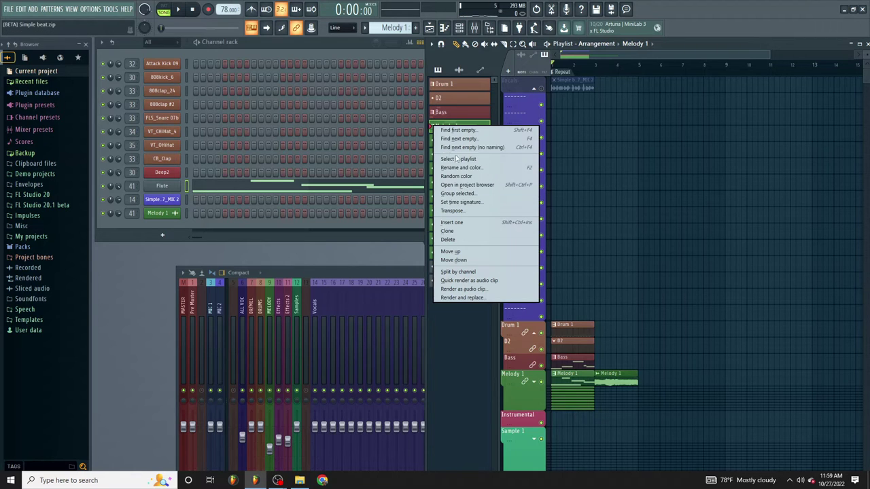
click(473, 288)
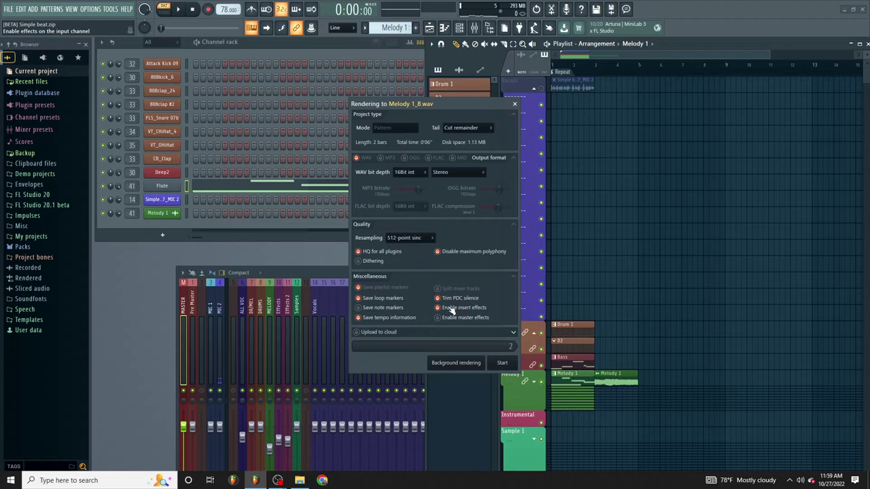
click(503, 362)
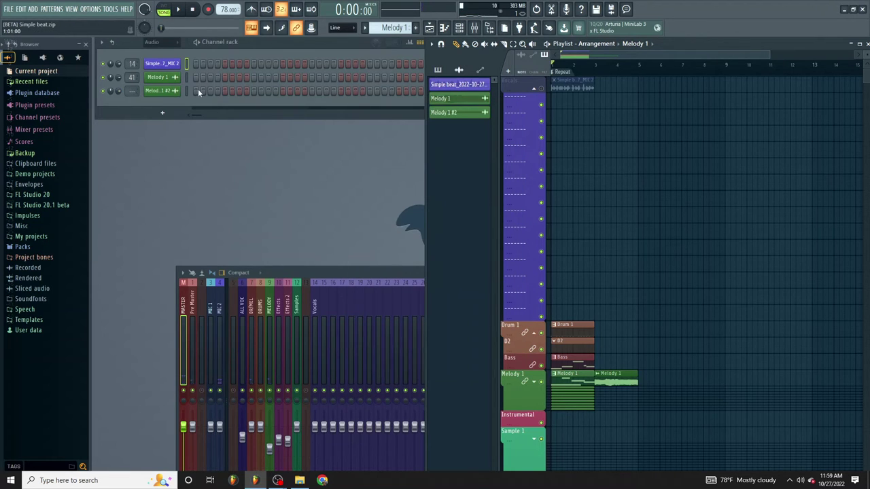
Place the Melody 1 #2 clip around bar 6 and play it back from there
drag(454, 117, 679, 370)
click(679, 370)
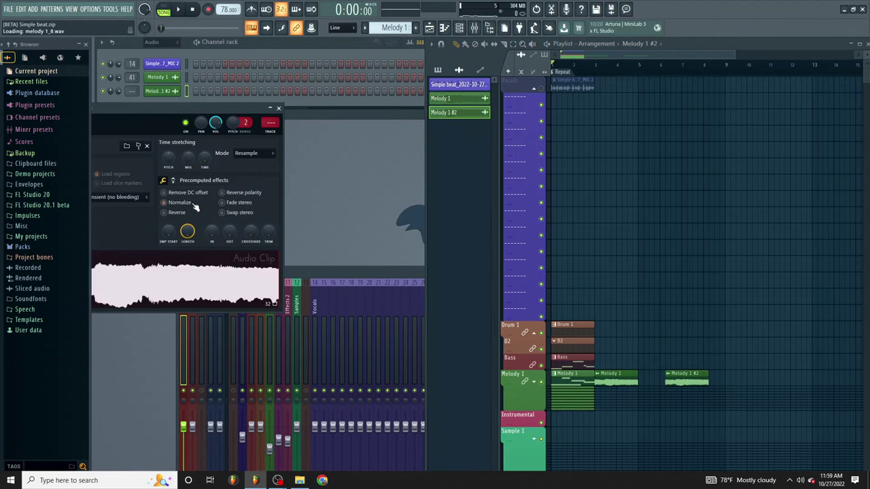
drag(649, 70, 664, 70)
click(178, 10)
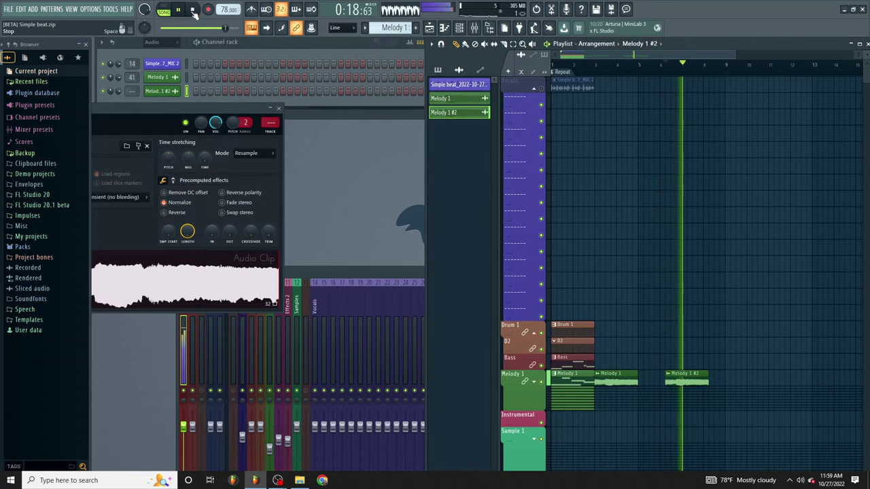
click(193, 9)
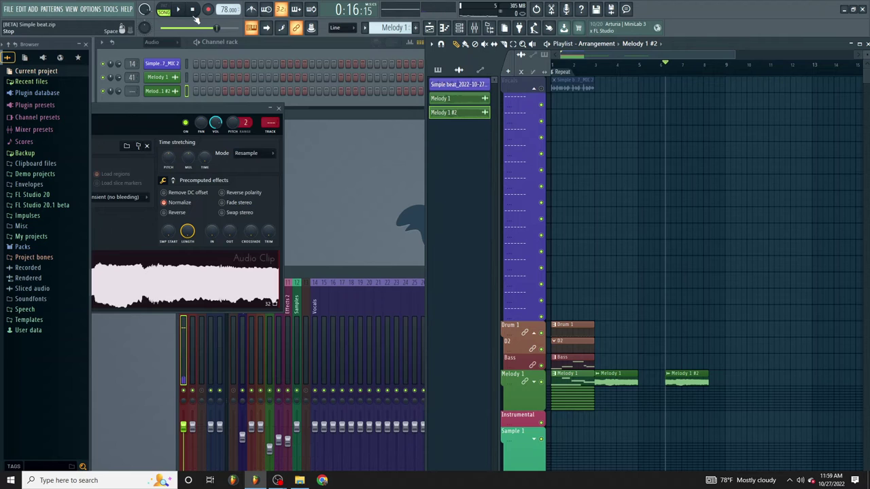
click(278, 108)
Check the Stereo Enhancer on insert 41, then delete the rendered Melody clips from the playlist
double_click(353, 272)
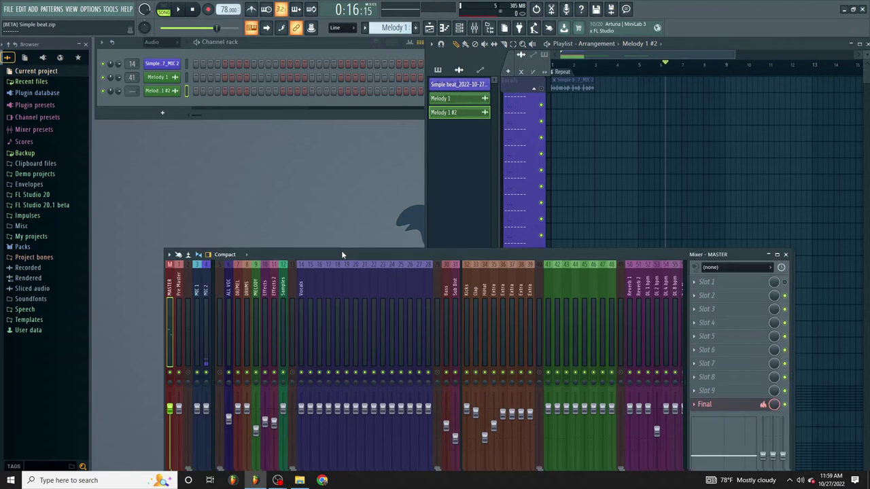
click(524, 299)
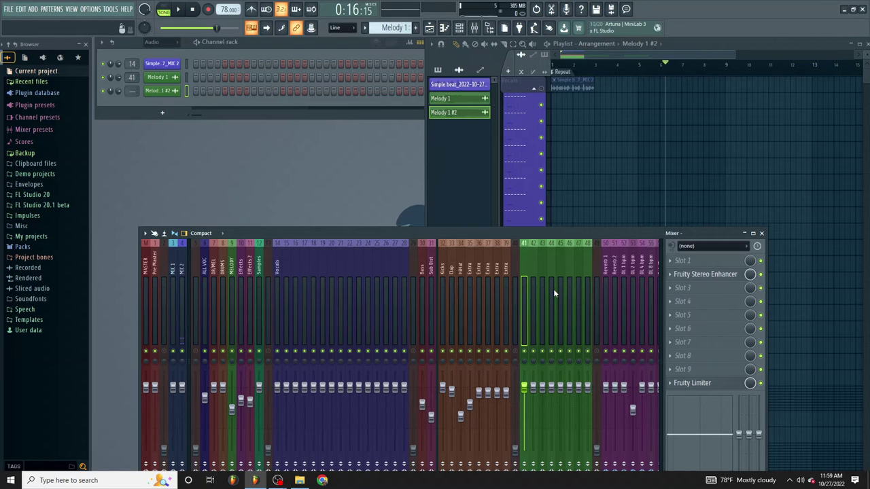
click(676, 274)
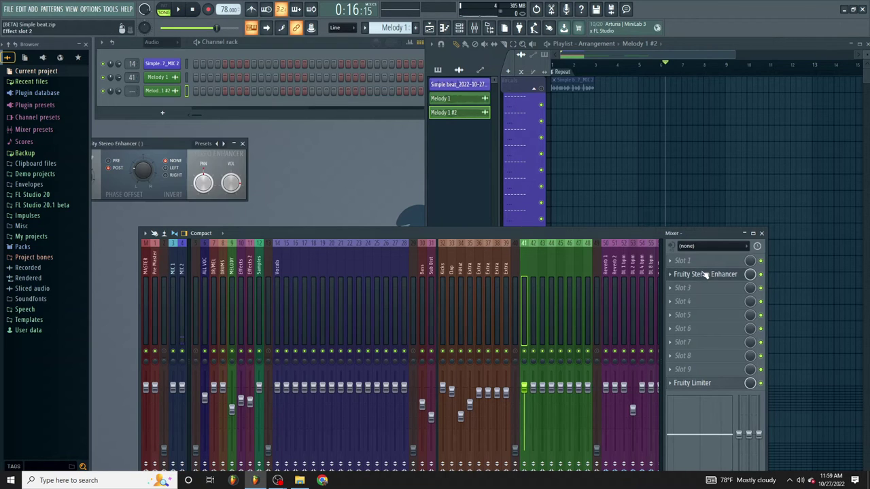
click(243, 144)
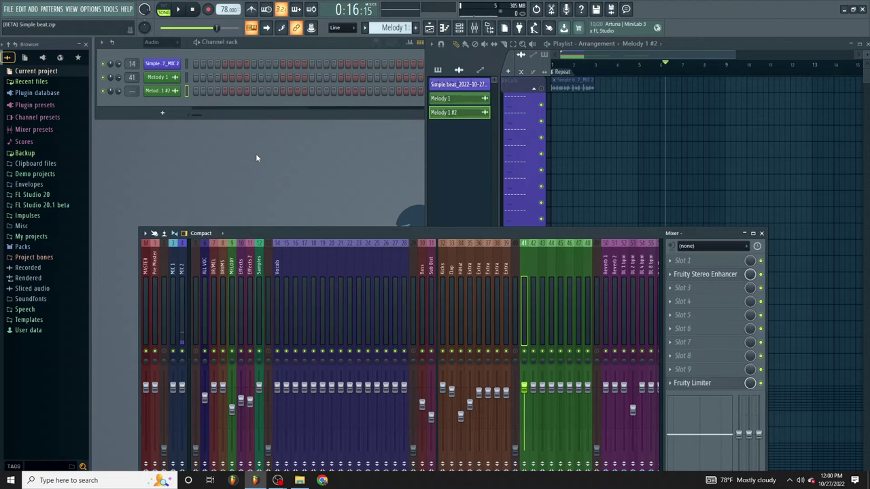
click(621, 53)
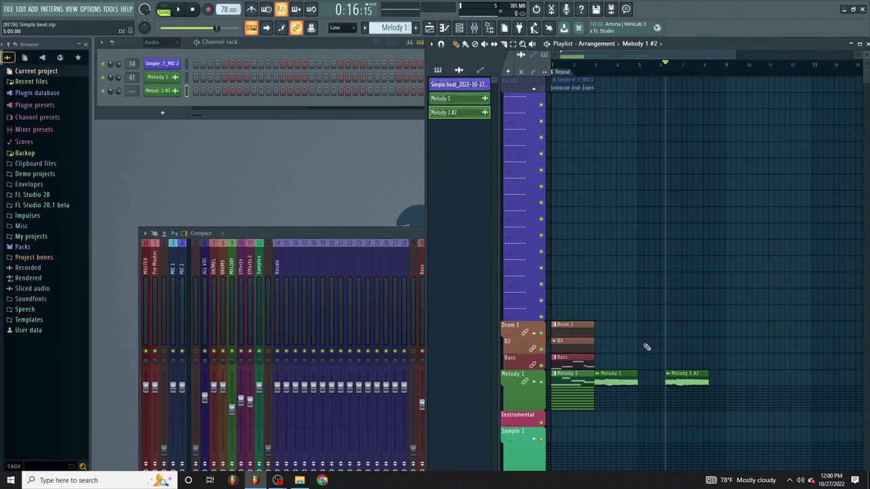
right_click(630, 379)
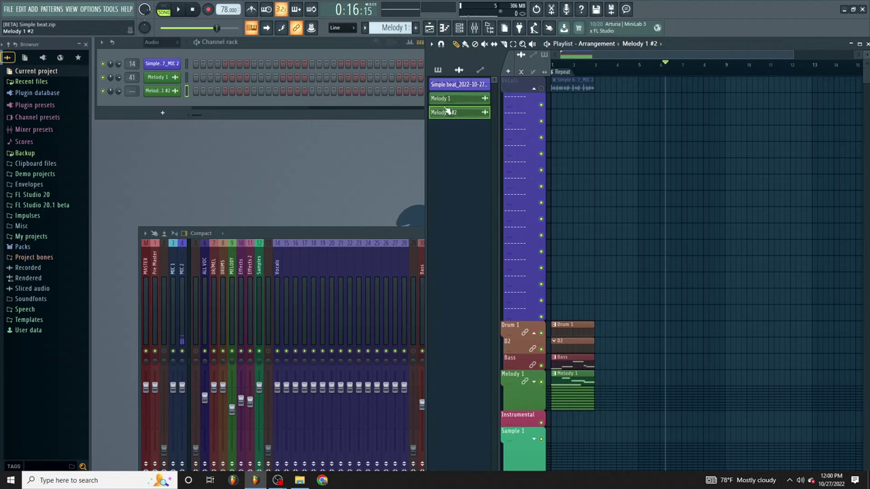
Save the project as the zipped song file Simple beat.zip in Dropbox, overwriting it
click(6, 10)
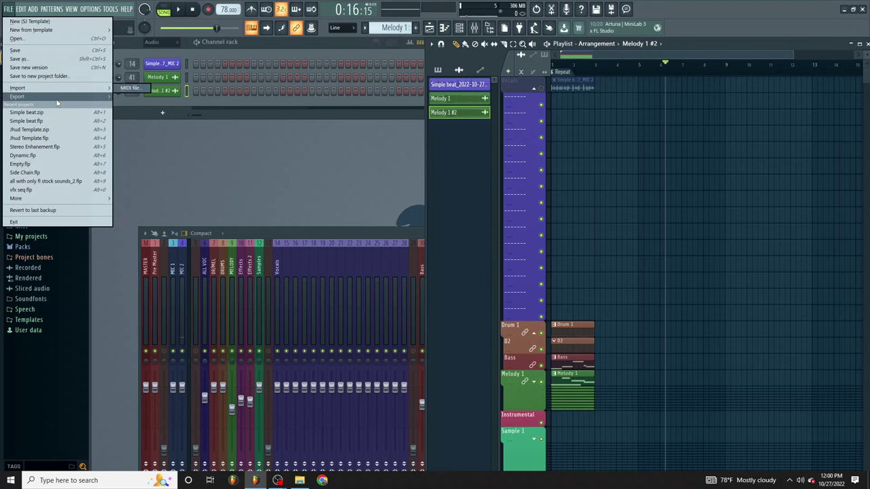
mouse_move(61, 88)
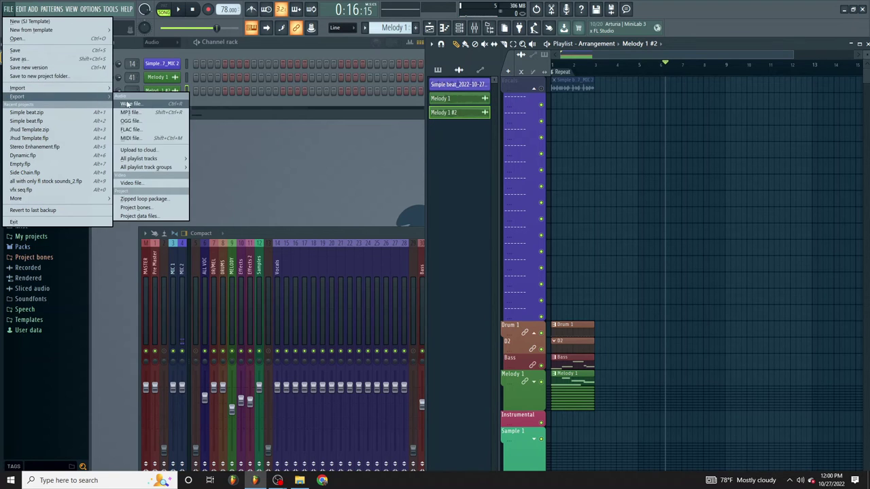
click(49, 55)
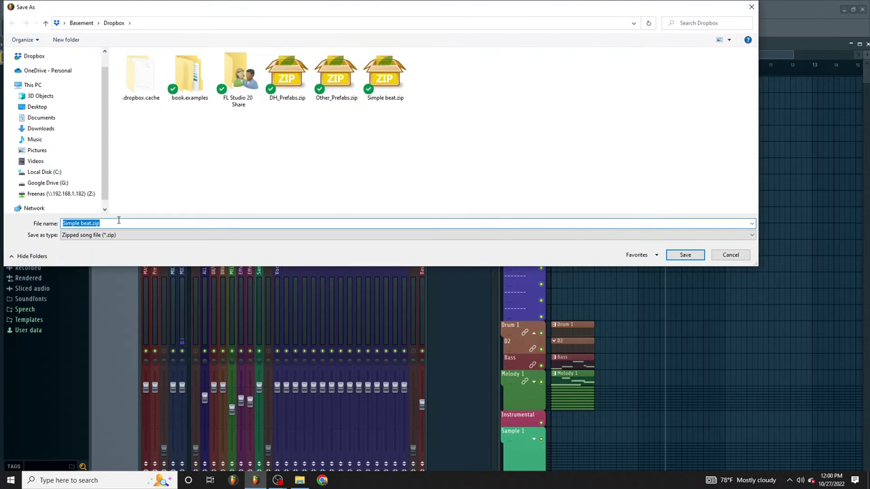
click(685, 254)
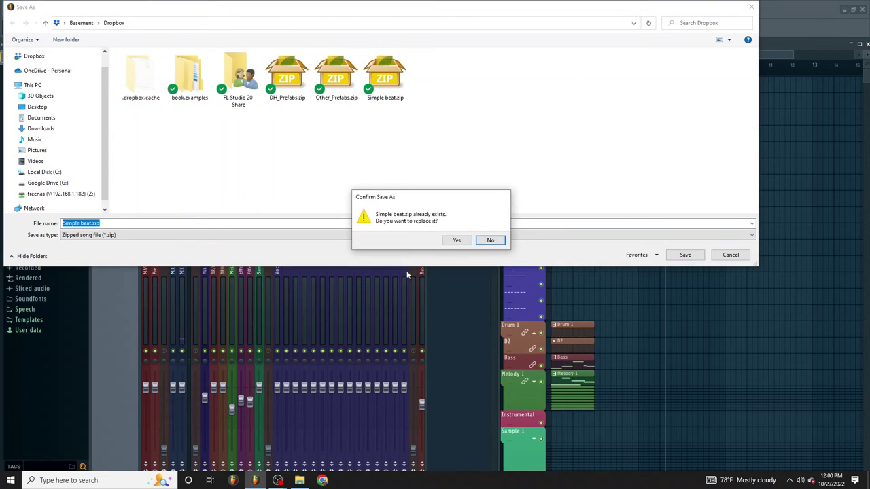
click(455, 240)
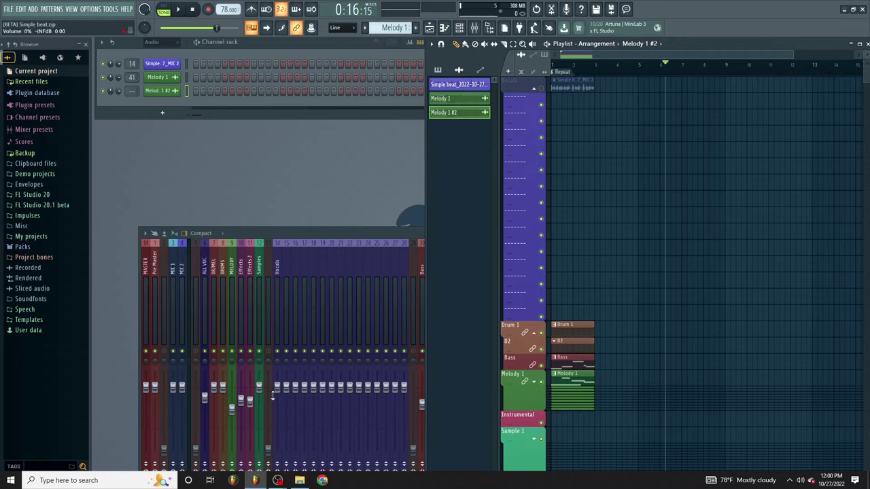
click(299, 481)
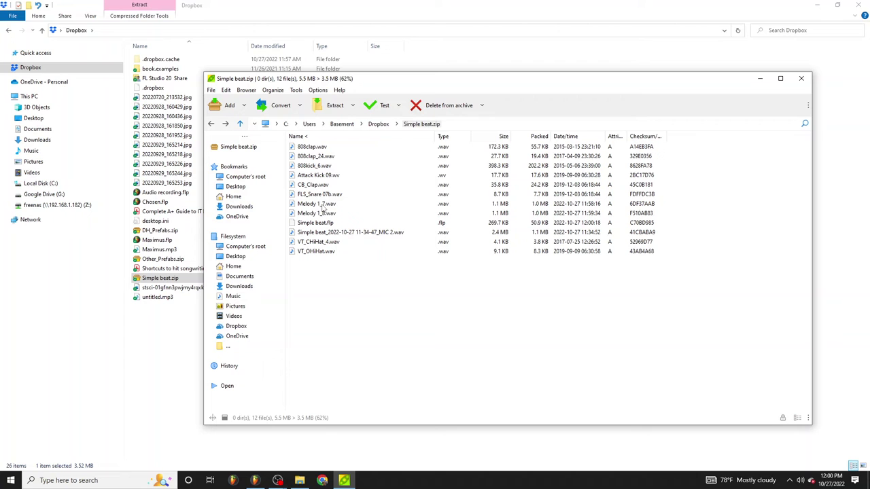
double_click(322, 206)
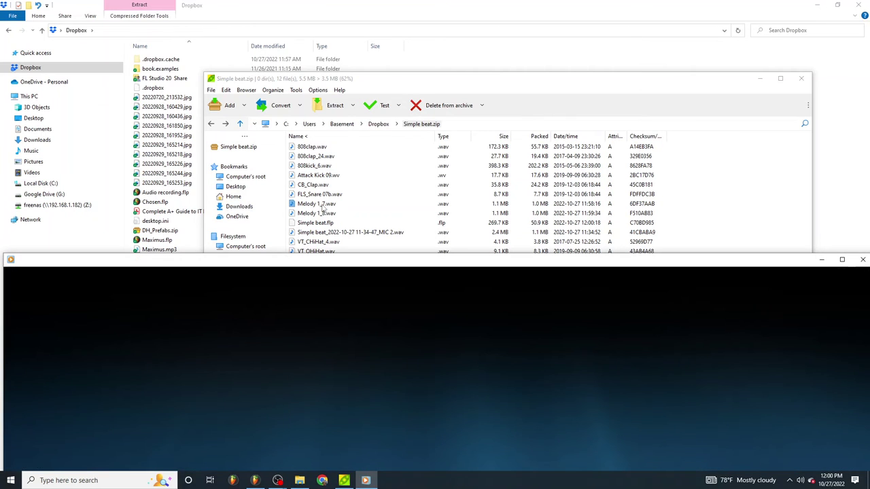
click(861, 261)
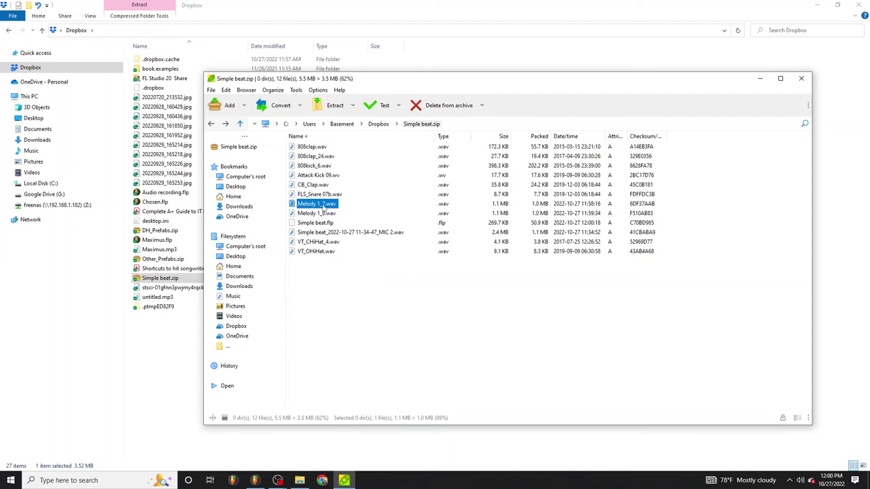
click(328, 215)
double_click(329, 215)
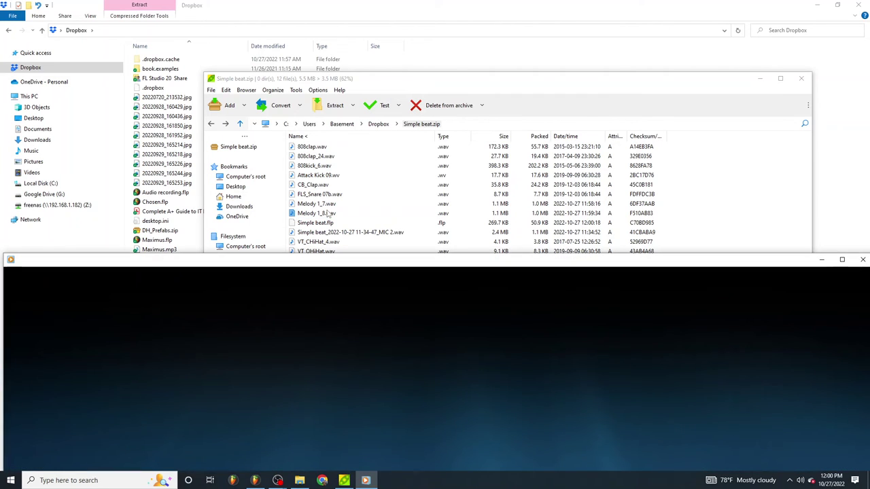
click(862, 260)
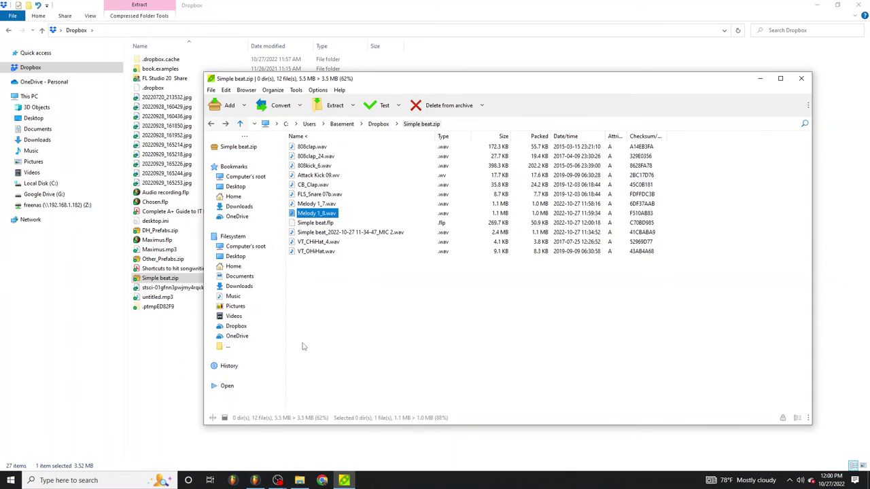
click(255, 481)
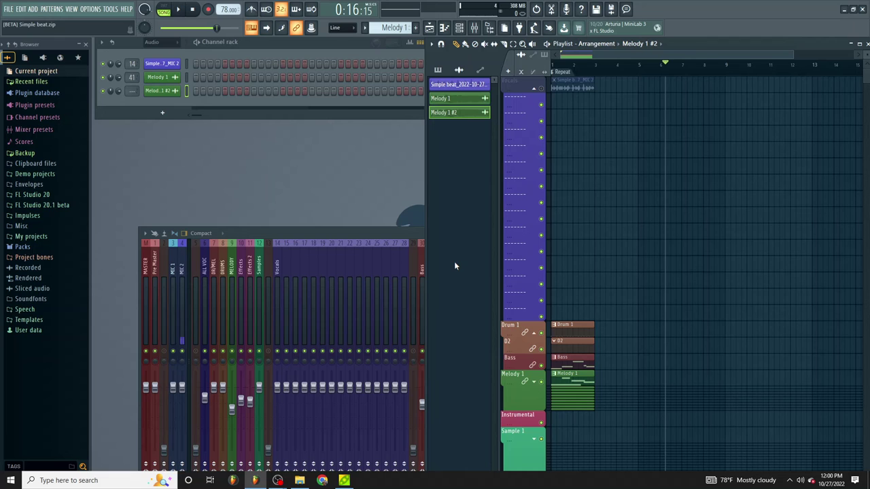
Inspect the Melody 1 clip's notes in the piano roll, then show the audio clips list
click(577, 376)
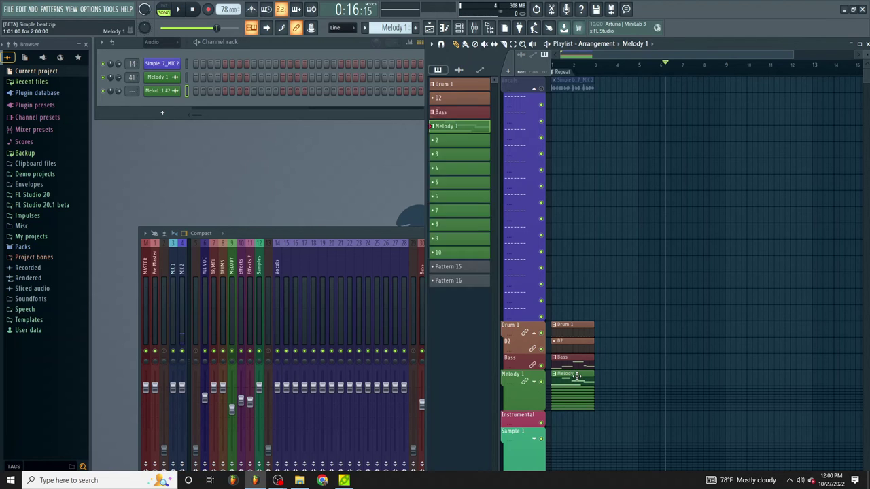
double_click(576, 376)
click(563, 140)
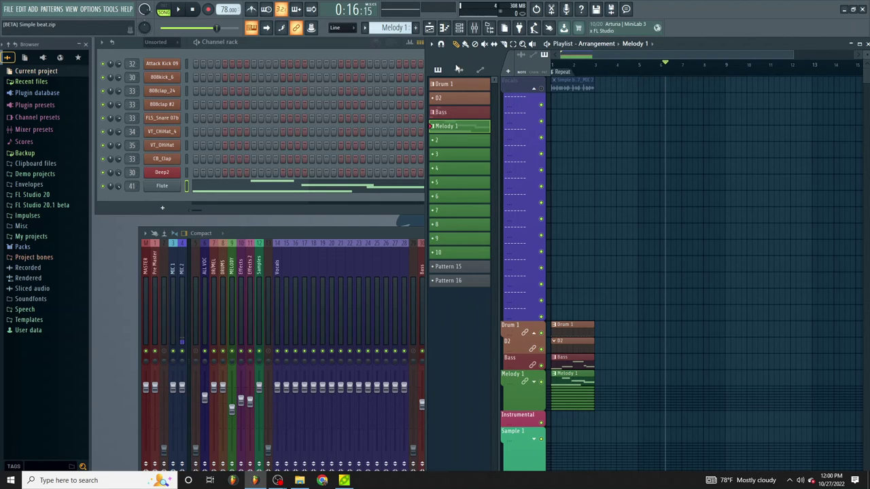
click(459, 69)
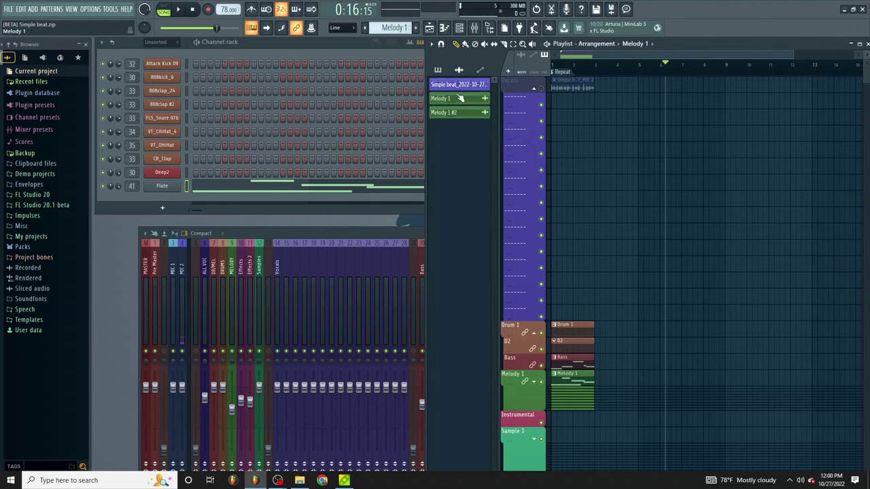
Collapse the Vocals group, unmute the Vocals track, and play the arrangement through once
click(537, 89)
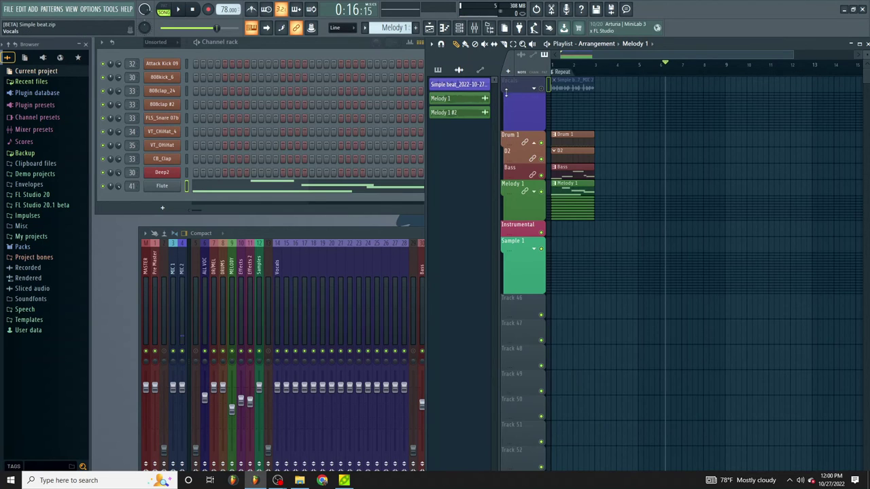
click(541, 88)
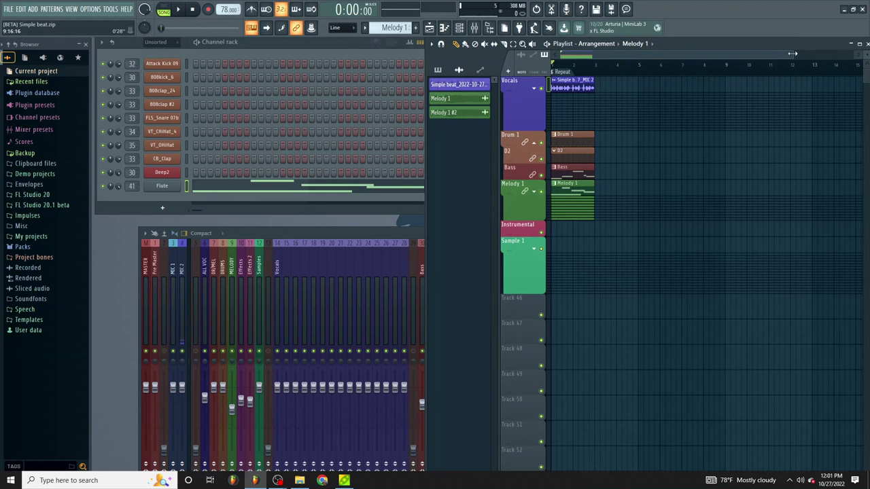
scroll(792, 53, up, 3)
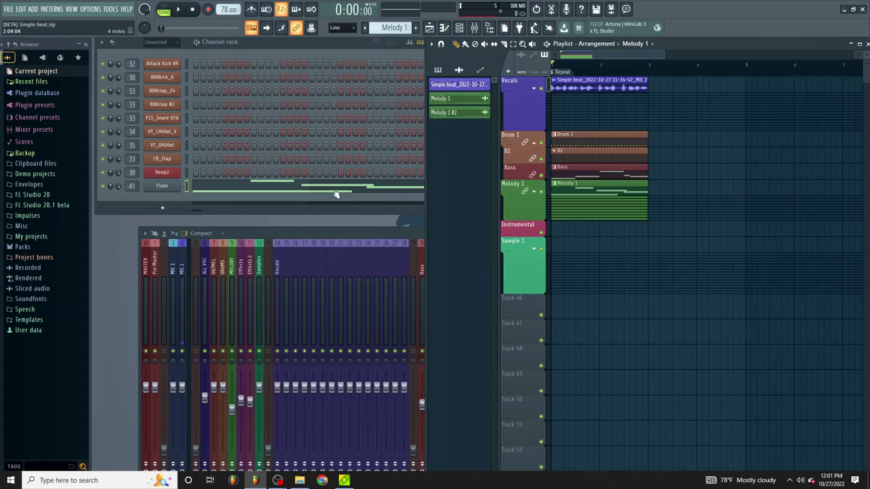
click(180, 10)
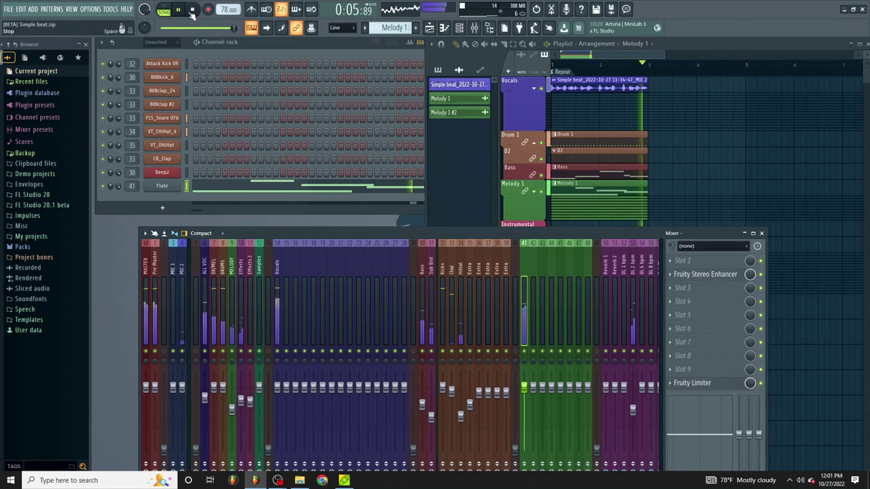
click(192, 11)
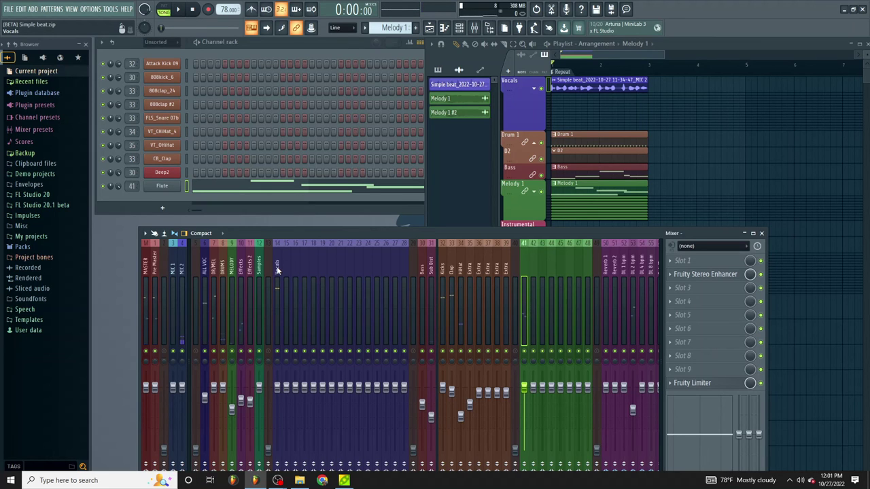
Copy Simple beat.zip from the Dropbox folder in File Explorer
key(alt+Tab)
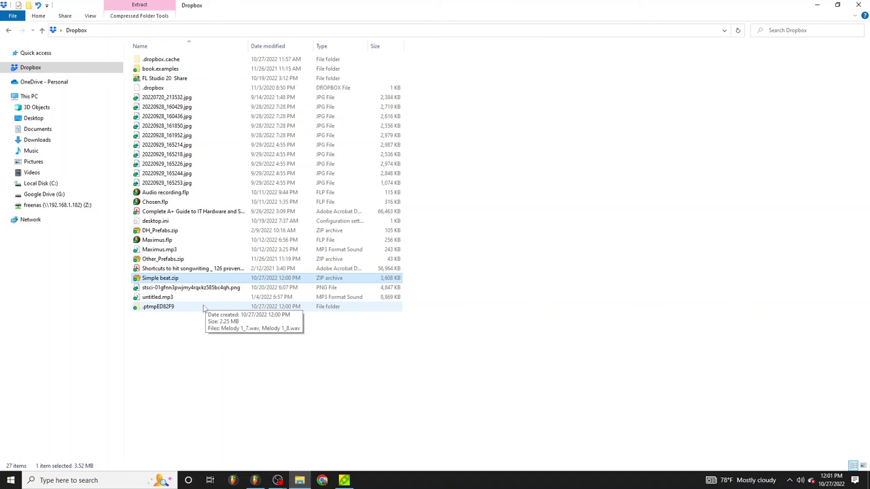
right_click(168, 279)
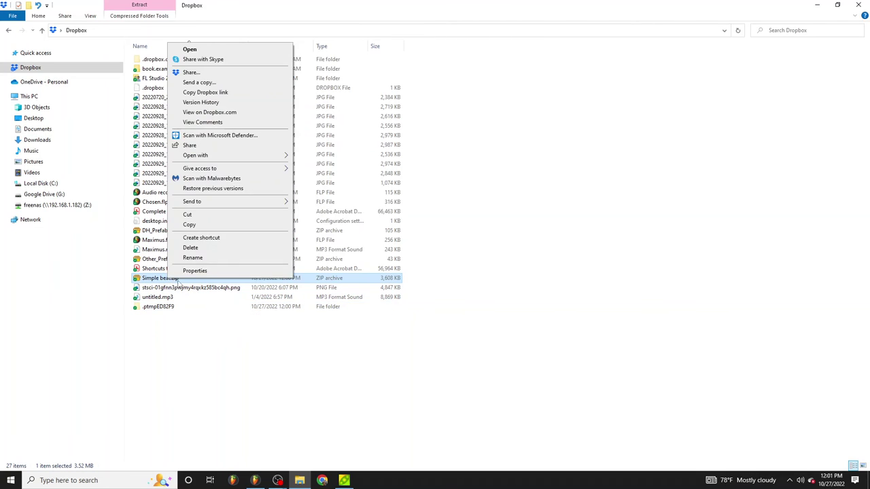
click(192, 226)
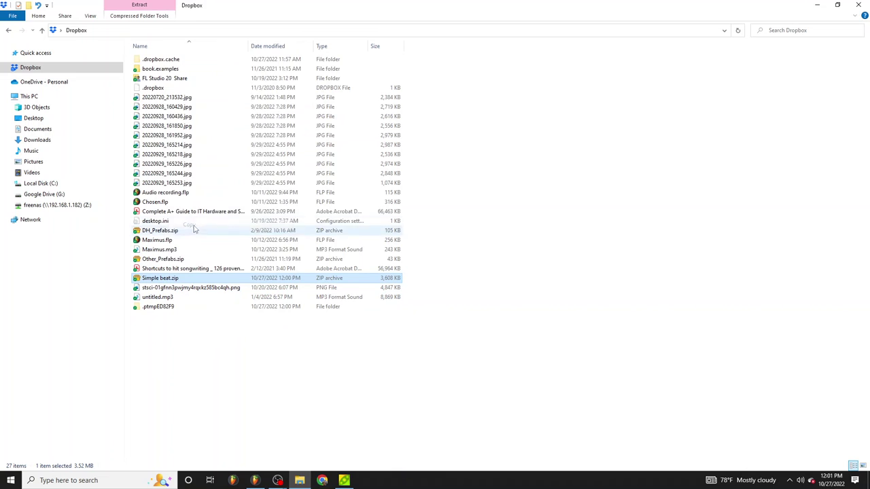
Paste Simple beat.zip into the Games folder on Local Disk (C:)
click(68, 184)
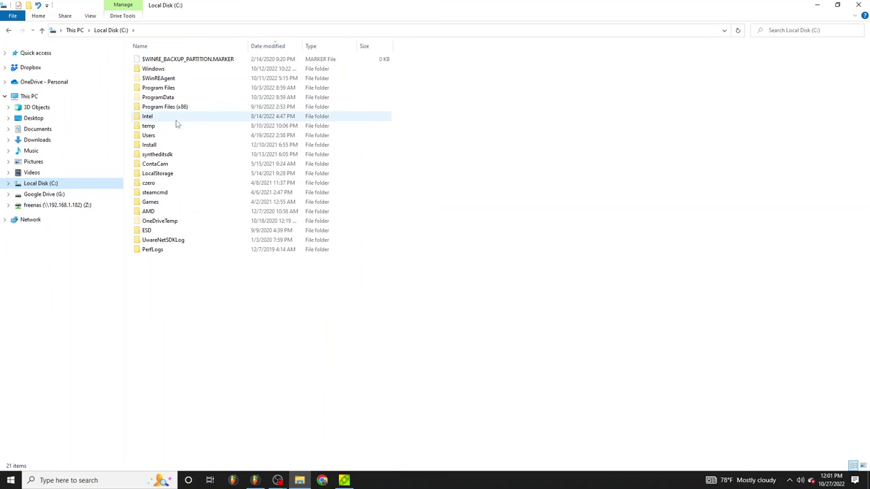
double_click(161, 203)
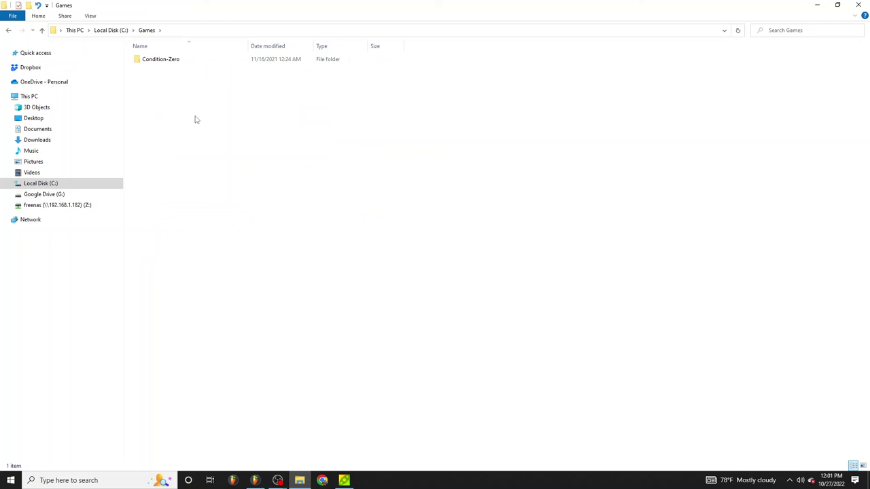
right_click(195, 117)
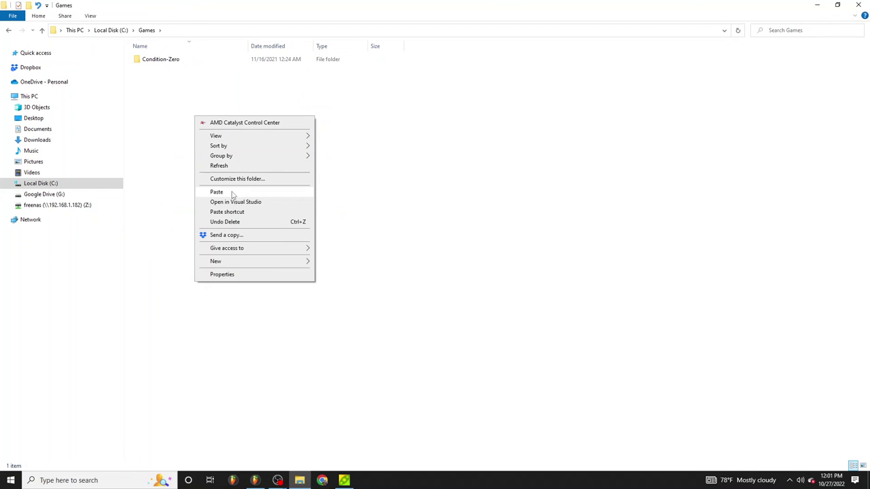
click(216, 192)
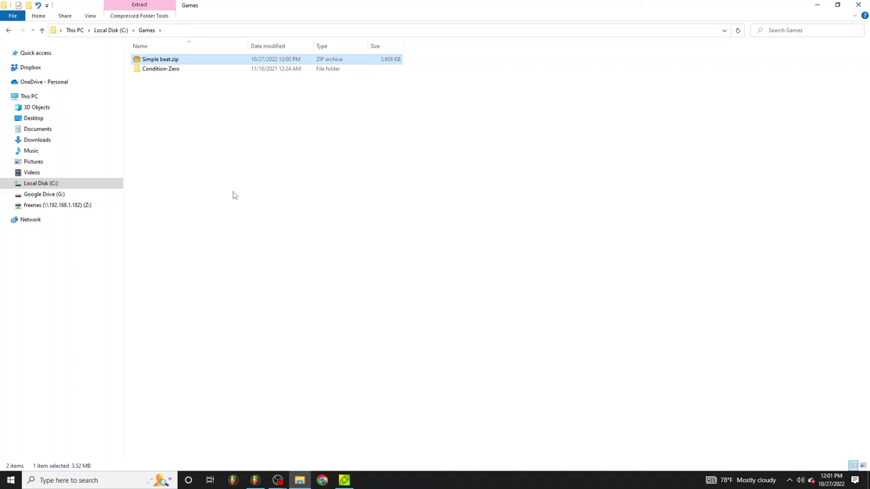
click(154, 61)
click(174, 88)
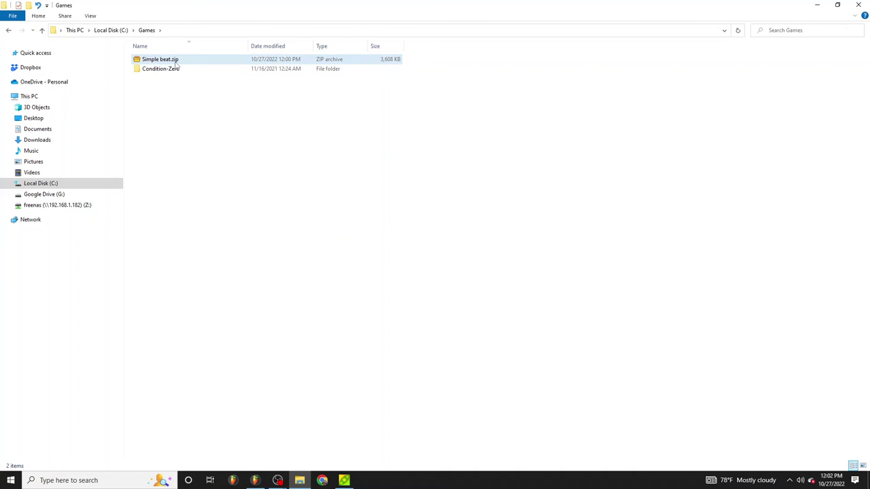